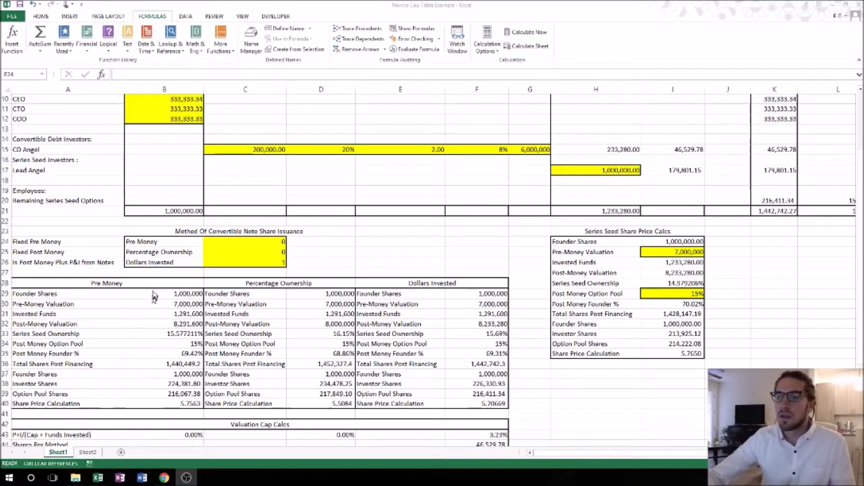
# Inspect the Total Shares Post Financing formula in I31 without changing it.
pyautogui.hotkey('alt', 'Tab')
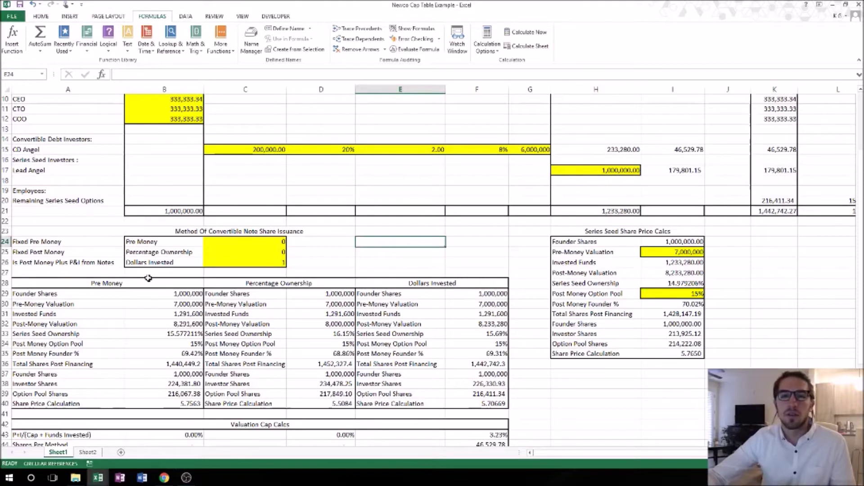
pyautogui.scroll(-1, 149, 278)
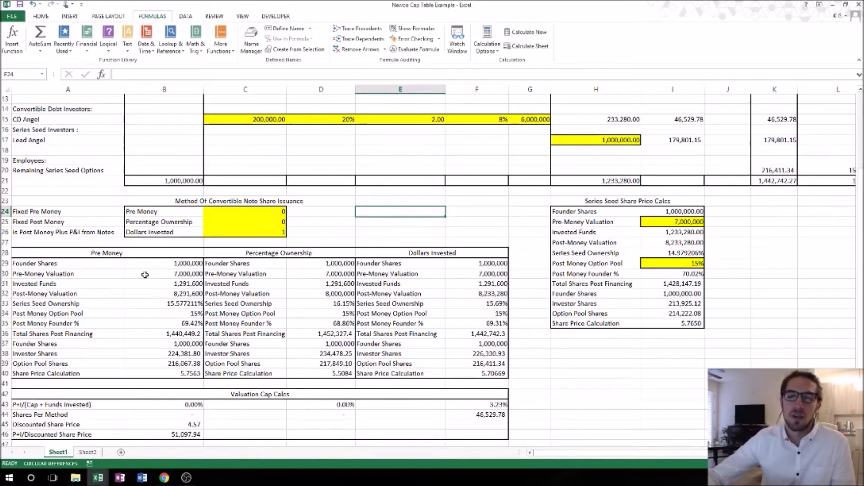
pyautogui.scroll(-4, 145, 274)
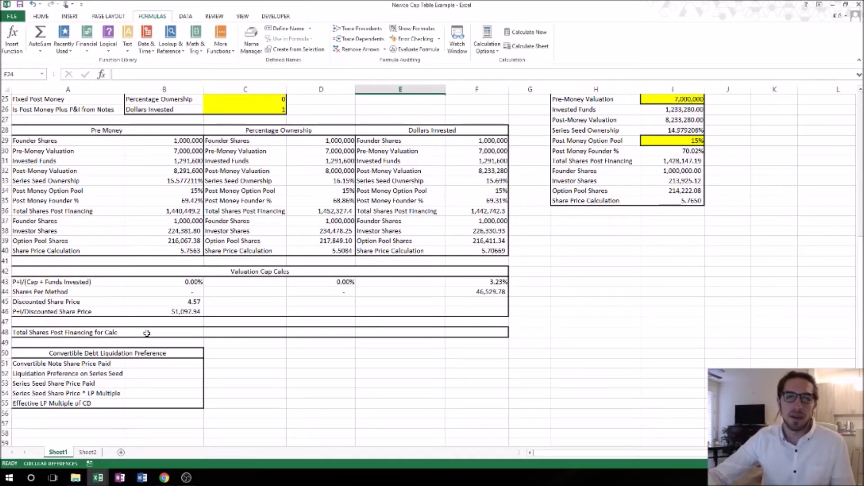
pyautogui.click(160, 334)
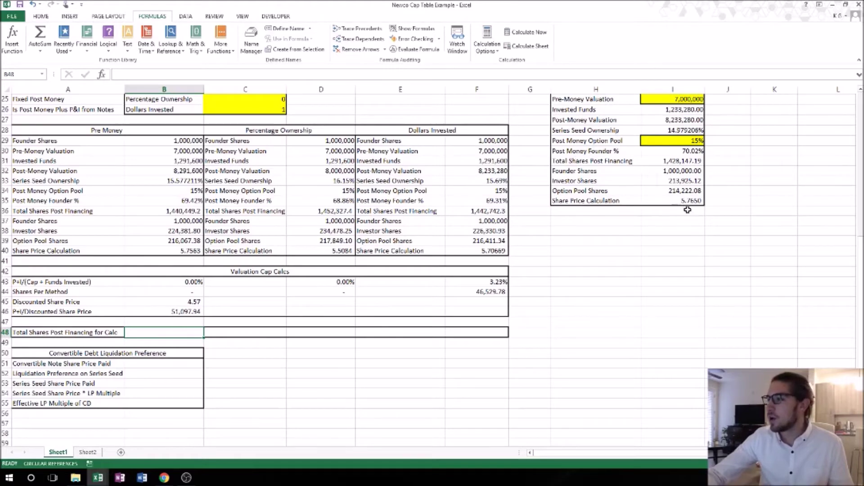
pyautogui.scroll(2, 688, 210)
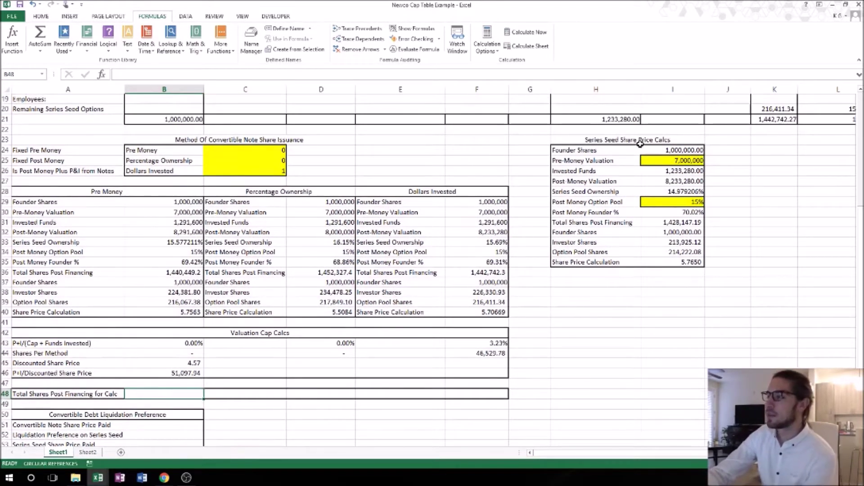
pyautogui.click(669, 223)
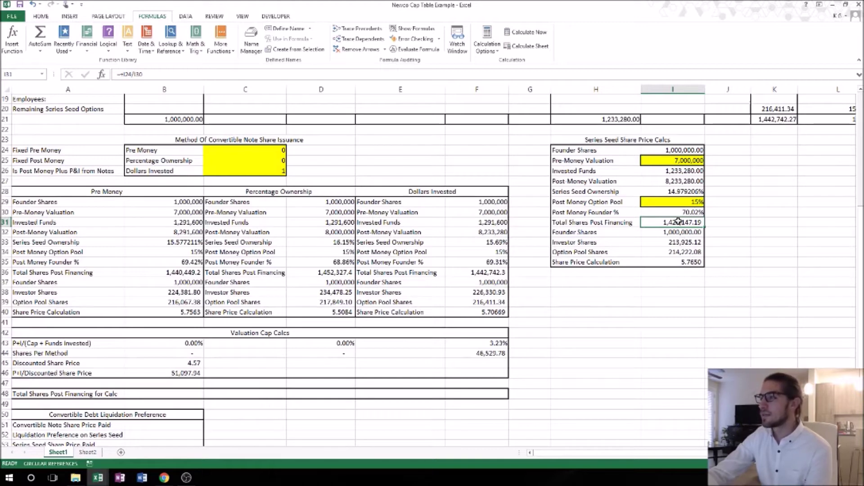
pyautogui.doubleClick(673, 223)
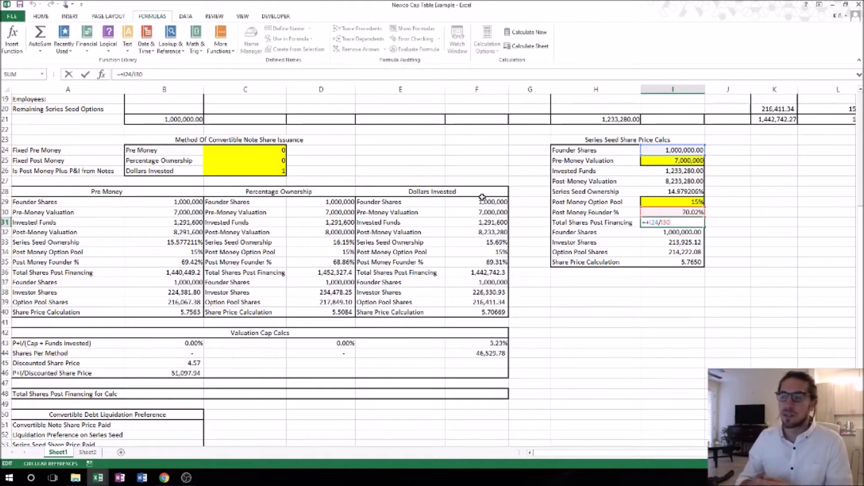
pyautogui.click(632, 335)
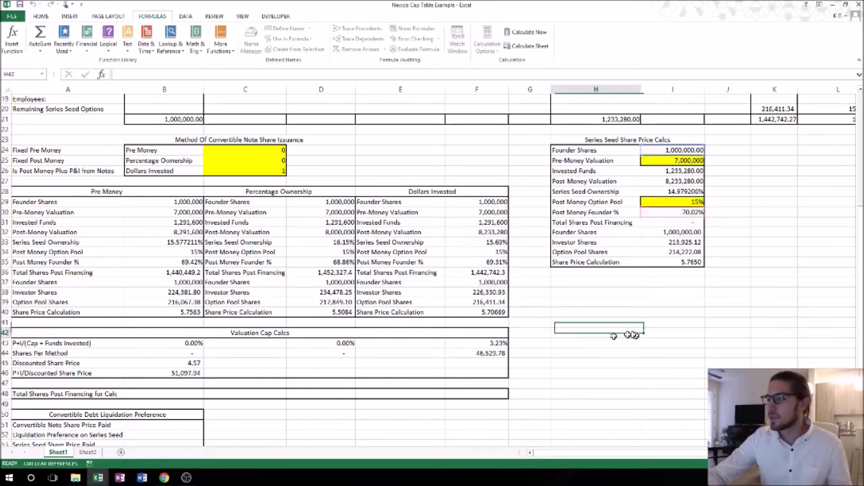
# Begin a B48 formula of B36 minus B39, then abandon it.
pyautogui.click(172, 392)
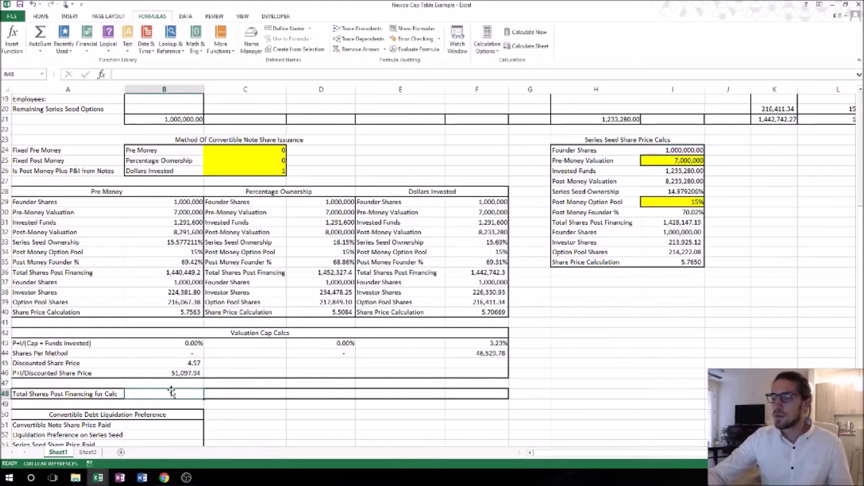
pyautogui.write('+')
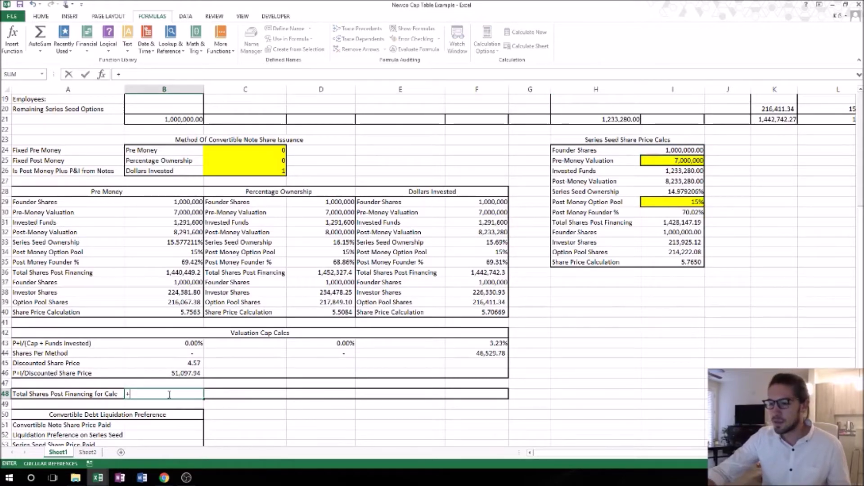
pyautogui.press('Escape')
pyautogui.keyDown('ctrl'); pyautogui.scroll(3, 176, 387); pyautogui.keyUp('ctrl')
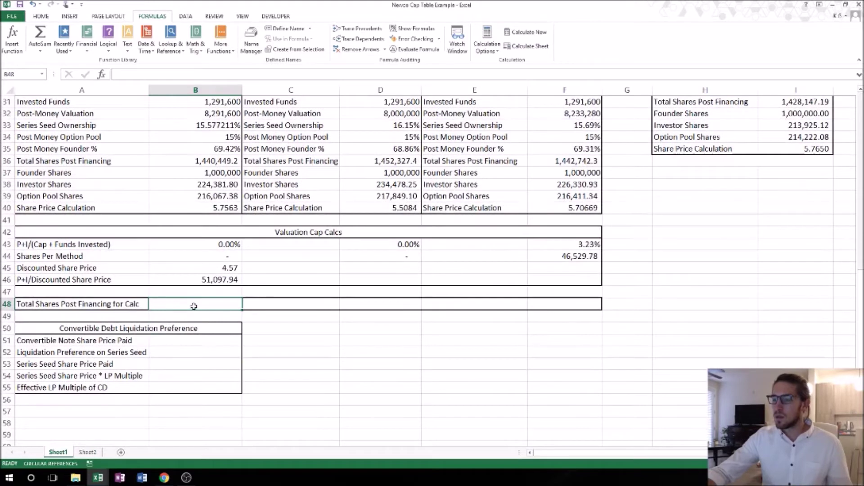
pyautogui.write('+')
pyautogui.press('Up')
pyautogui.press('Up')
pyautogui.press('Up')
pyautogui.press('Up')
pyautogui.press('Up')
pyautogui.press('Up')
pyautogui.press('Up')
pyautogui.press('Up')
pyautogui.press('Up')
pyautogui.press('Up')
pyautogui.press('Up')
pyautogui.press('Up')
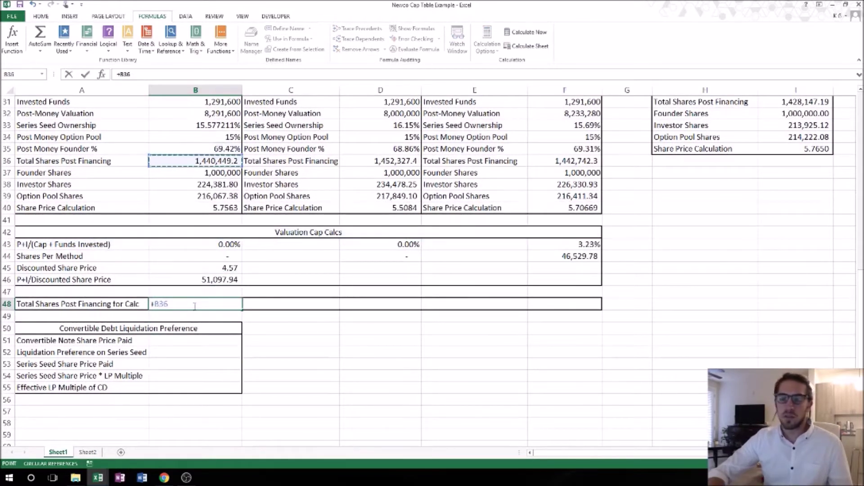
pyautogui.scroll(2, 194, 306)
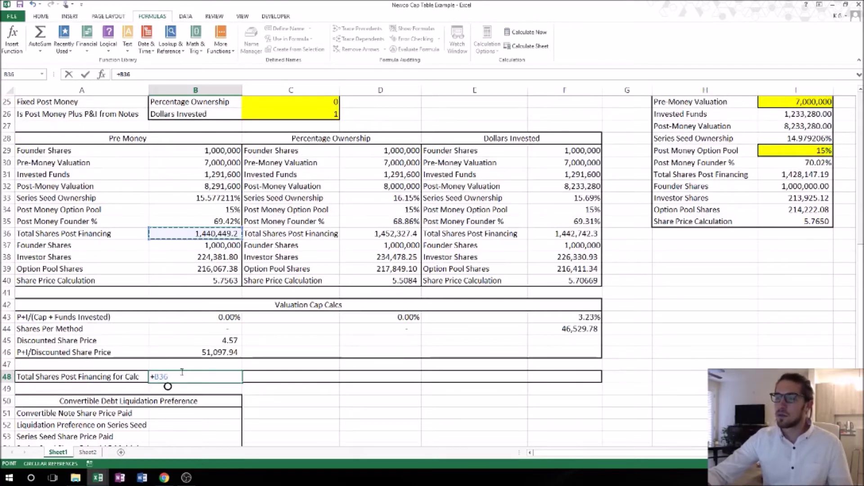
pyautogui.write('-')
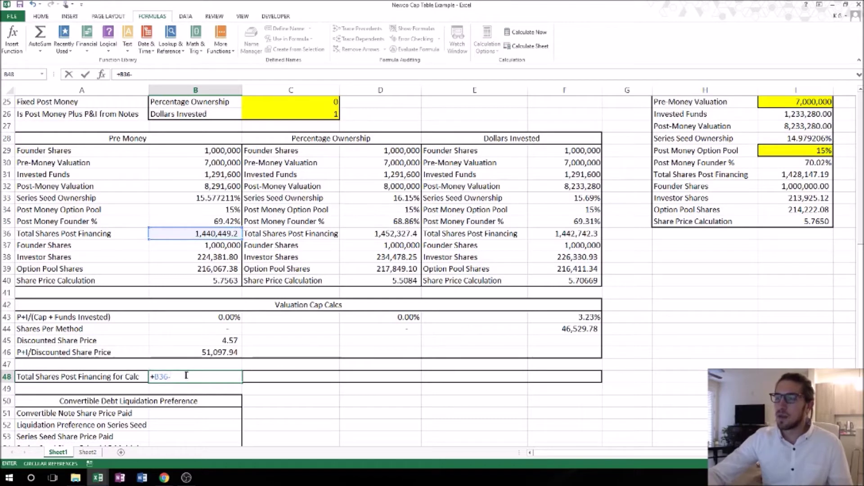
pyautogui.click(204, 273)
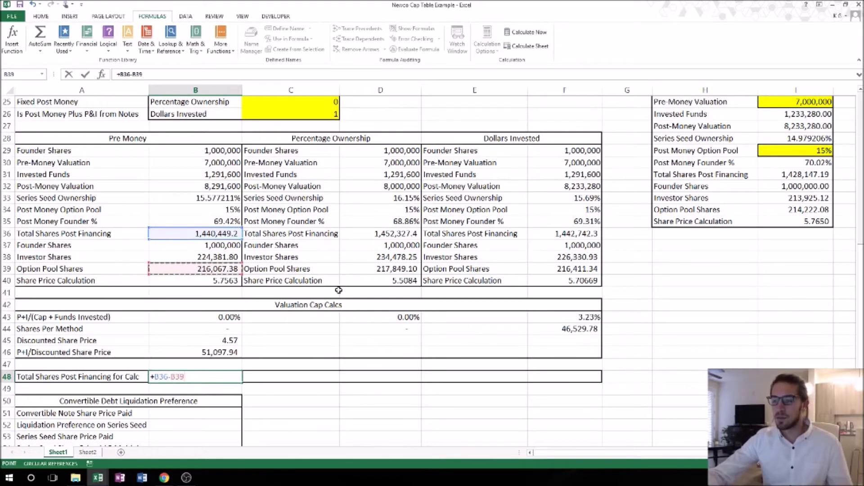
pyautogui.write('+')
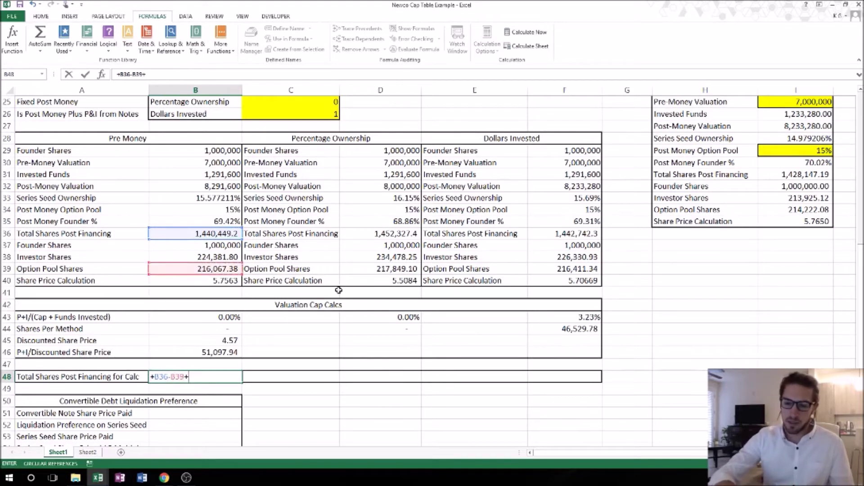
pyautogui.write('(')
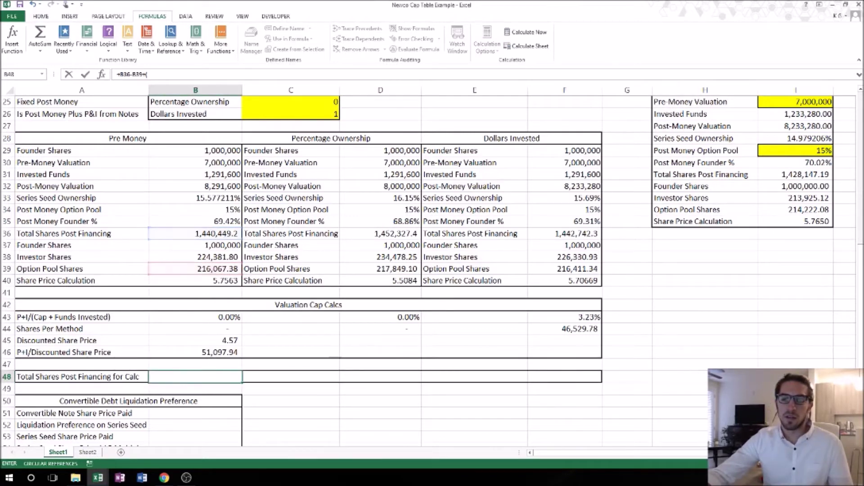
pyautogui.scroll(-3, 191, 274)
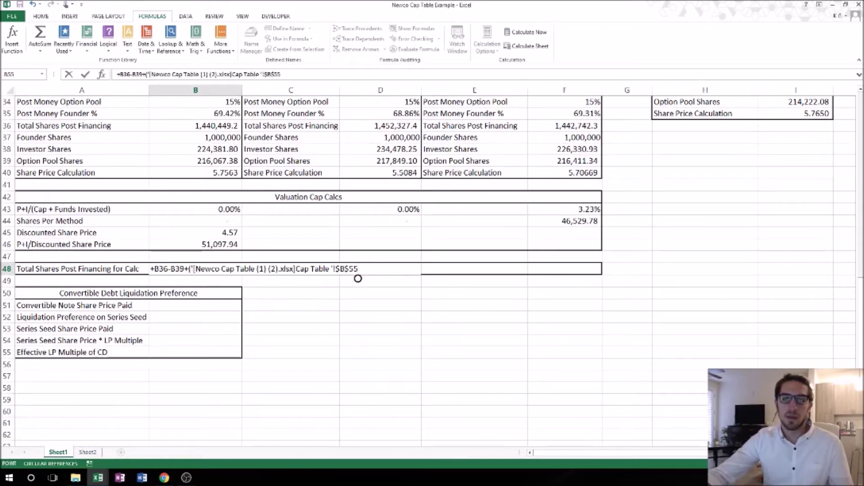
pyautogui.press('Escape')
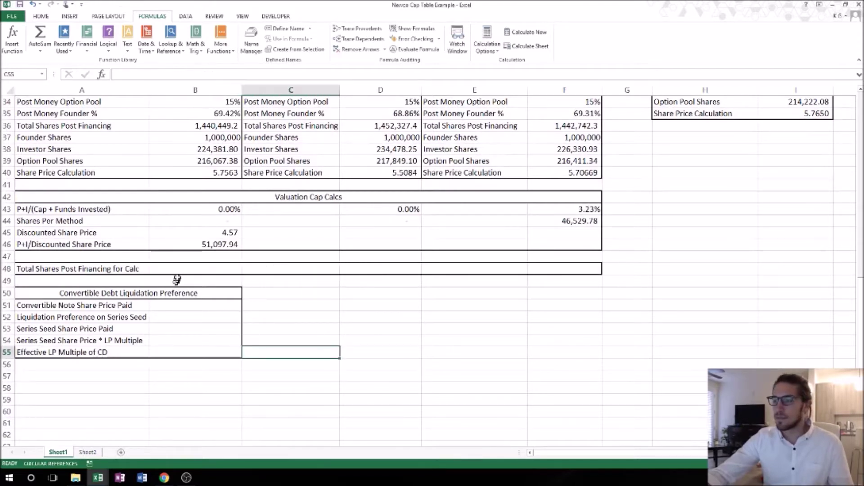
# Restart B48 as B36 minus the Option Pool Shares in B39.
pyautogui.click(180, 270)
pyautogui.scroll(-1, 187, 272)
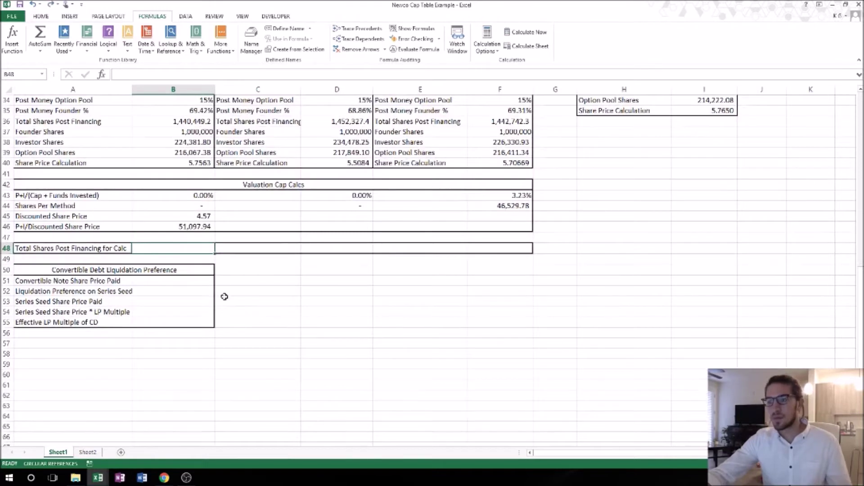
pyautogui.scroll(2, 222, 299)
pyautogui.write('+')
pyautogui.press('Up')
pyautogui.press('Up')
pyautogui.press('Up')
pyautogui.press('Up')
pyautogui.press('Up')
pyautogui.press('Up')
pyautogui.press('Up')
pyautogui.press('Up')
pyautogui.press('Up')
pyautogui.press('Up')
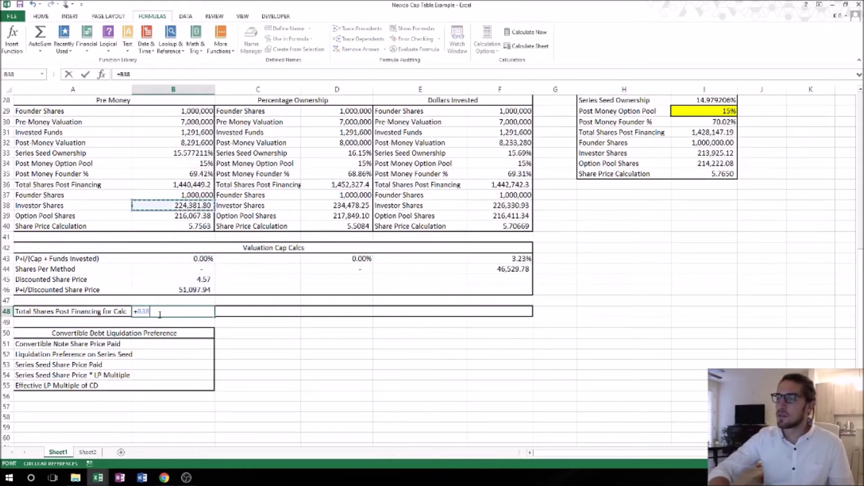
pyautogui.press('Up')
pyautogui.press('Up')
pyautogui.write('-')
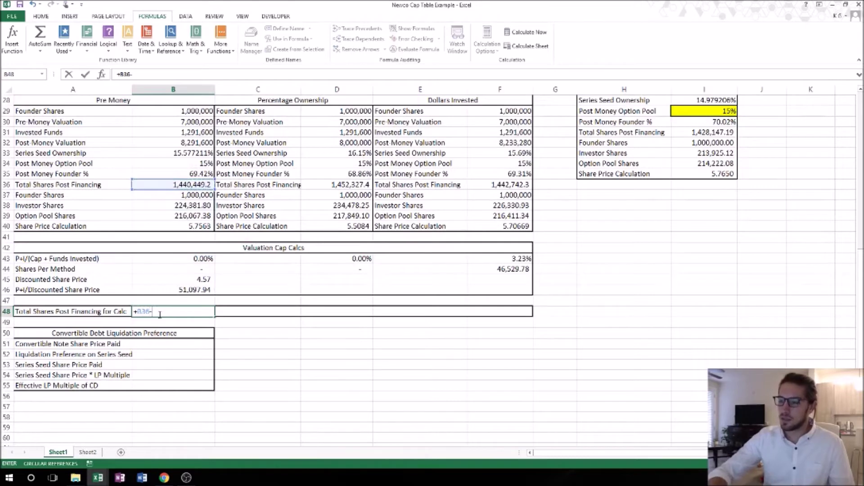
pyautogui.click(185, 217)
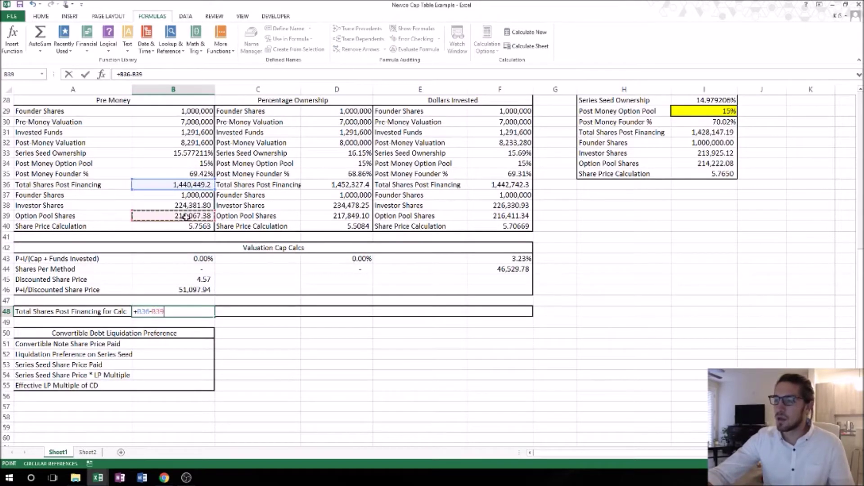
pyautogui.write('+(')
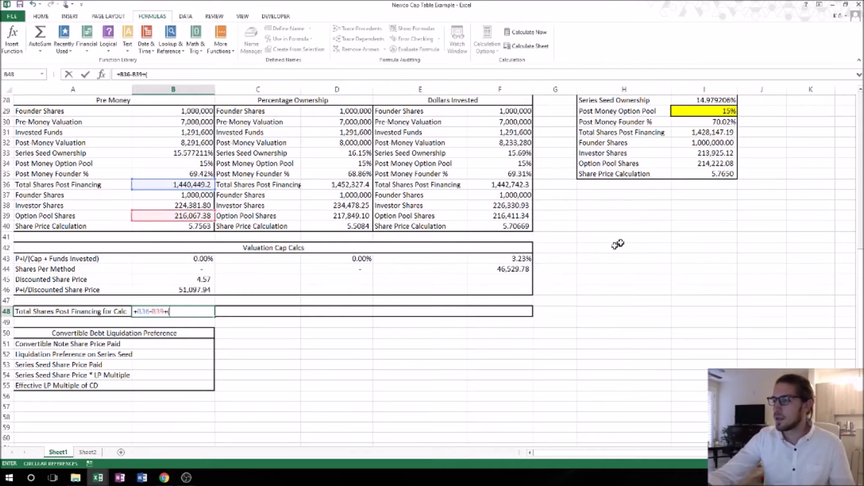
# Add (I21 minus B38) to the B48 formula and commit it, showing 1,000,000.00.
pyautogui.scroll(5, 618, 243)
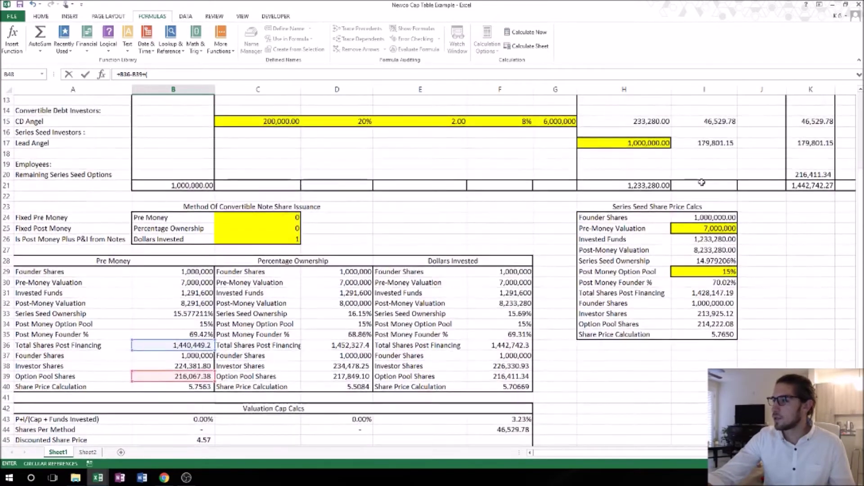
pyautogui.scroll(3, 702, 182)
pyautogui.scroll(-2, 705, 193)
pyautogui.click(710, 219)
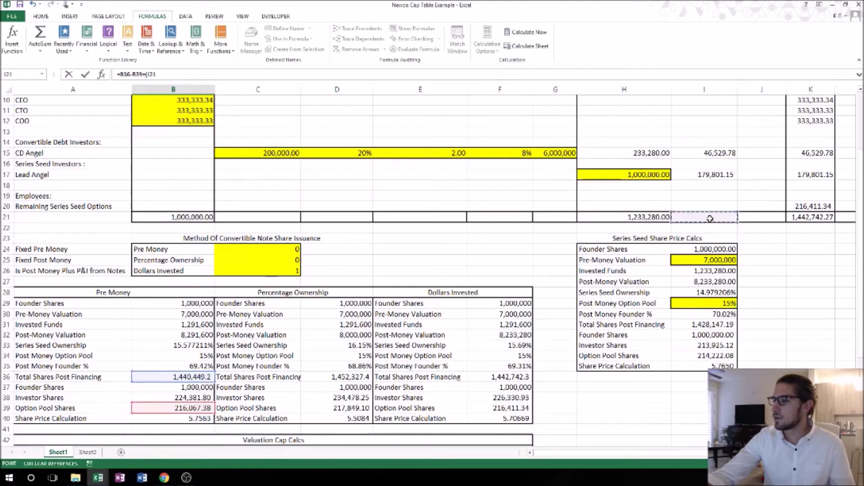
pyautogui.write('-')
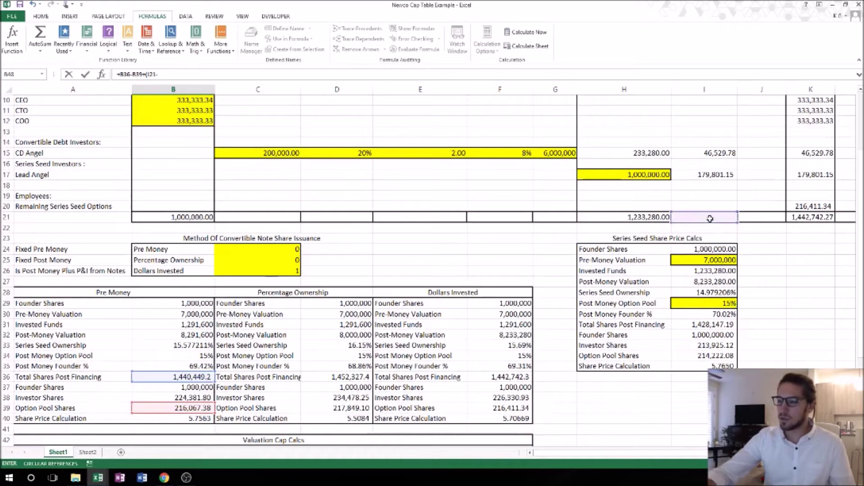
pyautogui.click(167, 399)
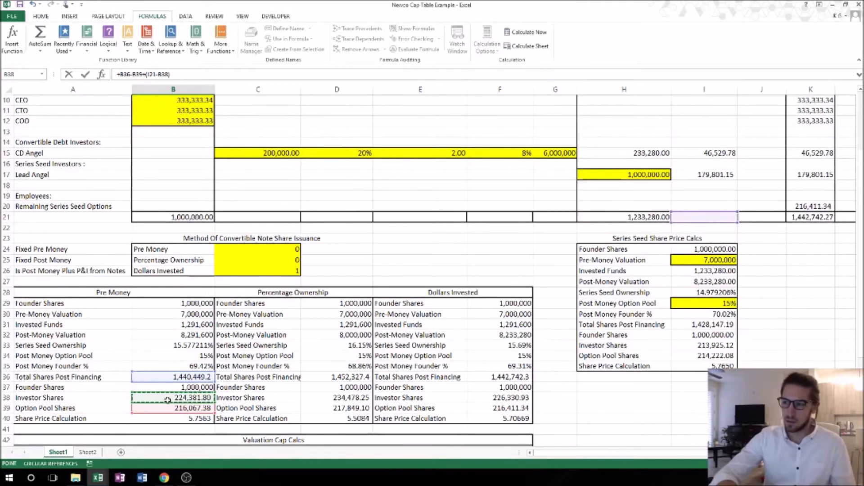
pyautogui.press('Return')
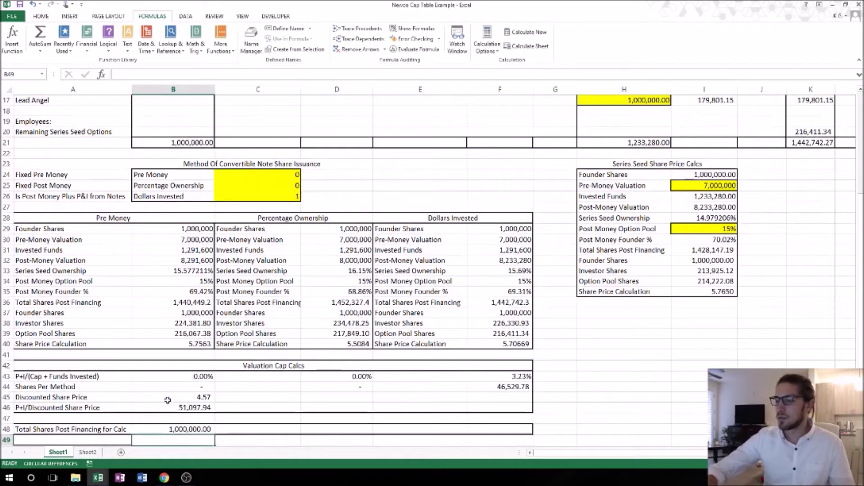
pyautogui.scroll(2, 805, 198)
pyautogui.scroll(1, 806, 199)
# Total the Series Seed Shares in I21 with =SUM(I8:I20), giving 226,330.93.
pyautogui.click(707, 195)
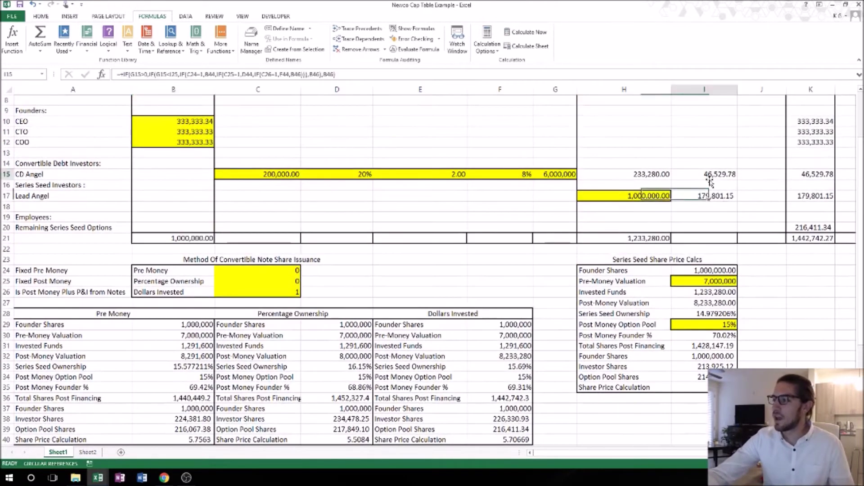
pyautogui.click(701, 237)
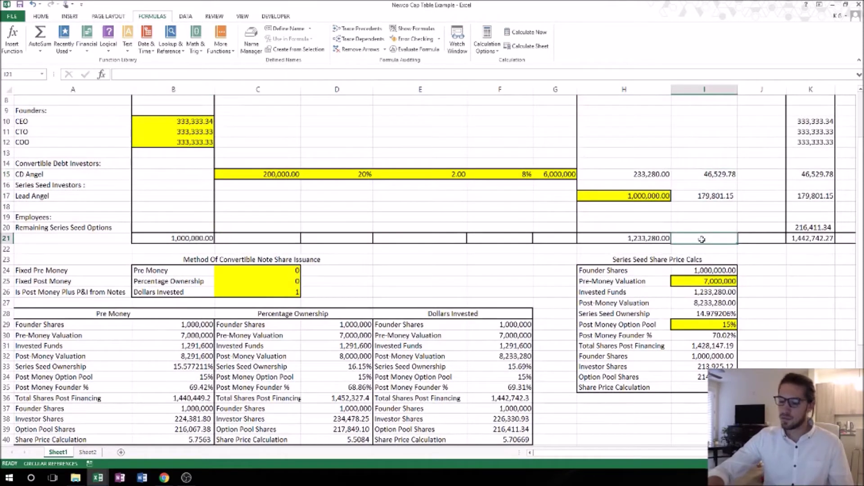
pyautogui.write('+sum')
pyautogui.press('Tab')
pyautogui.press('Up')
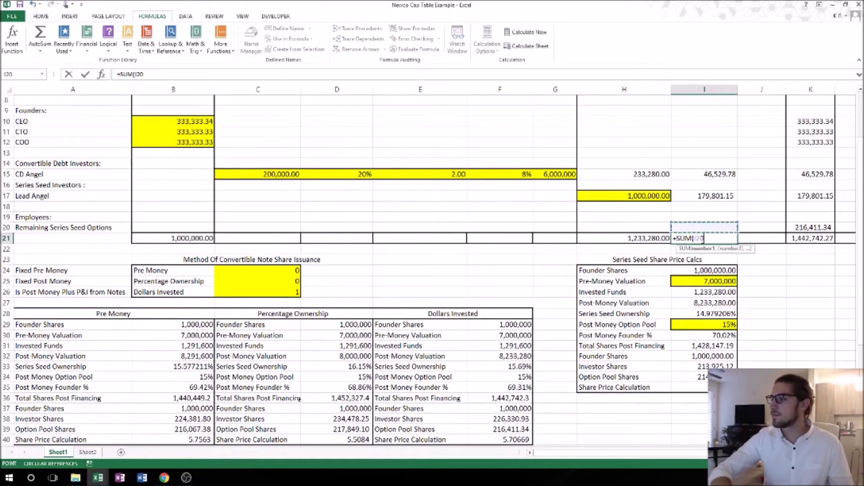
pyautogui.hotkey('shift', 'Up')
pyautogui.hotkey('shift', 'Up')
pyautogui.hotkey('shift', 'Up')
pyautogui.hotkey('shift', 'Up')
pyautogui.hotkey('shift', 'Up')
pyautogui.hotkey('shift', 'Up')
pyautogui.hotkey('shift', 'Up')
pyautogui.hotkey('shift', 'Up')
pyautogui.hotkey('shift', 'Up')
pyautogui.hotkey('shift', 'Up')
pyautogui.hotkey('shift', 'Up')
pyautogui.hotkey('shift', 'Up')
pyautogui.hotkey('shift', 'Up')
pyautogui.hotkey('shift', 'Up')
pyautogui.hotkey('shift', 'Up')
pyautogui.hotkey('shift', 'Up')
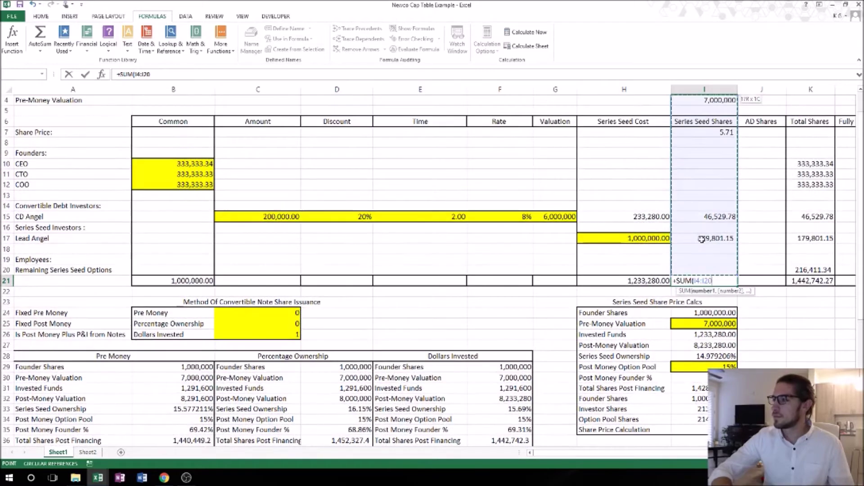
pyautogui.hotkey('shift', 'Down')
pyautogui.hotkey('shift', 'Down')
pyautogui.hotkey('shift', 'Down')
pyautogui.hotkey('shift', 'Down')
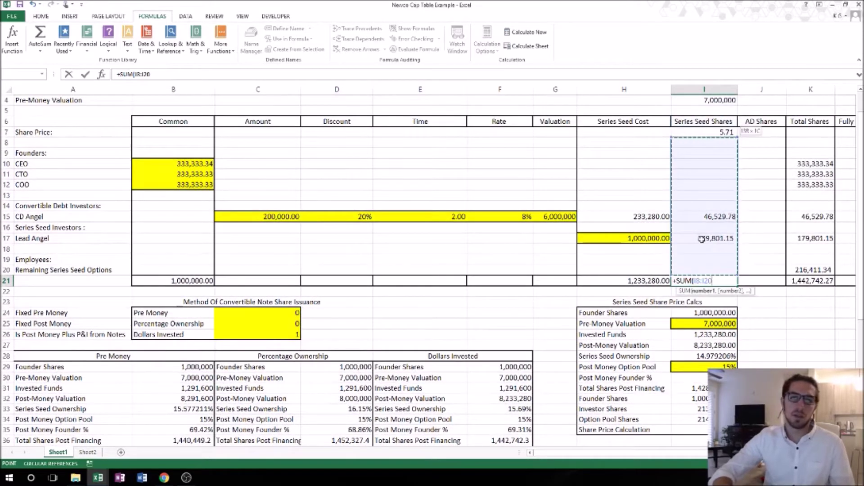
pyautogui.hotkey('ctrl', 'Return')
pyautogui.press('Down')
pyautogui.scroll(-7, 585, 243)
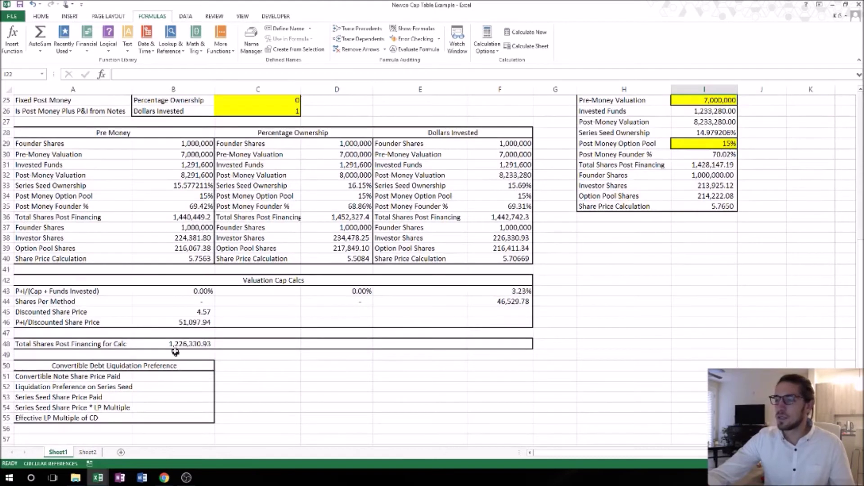
# Make the I21 reference in the B48 formula absolute.
pyautogui.click(179, 344)
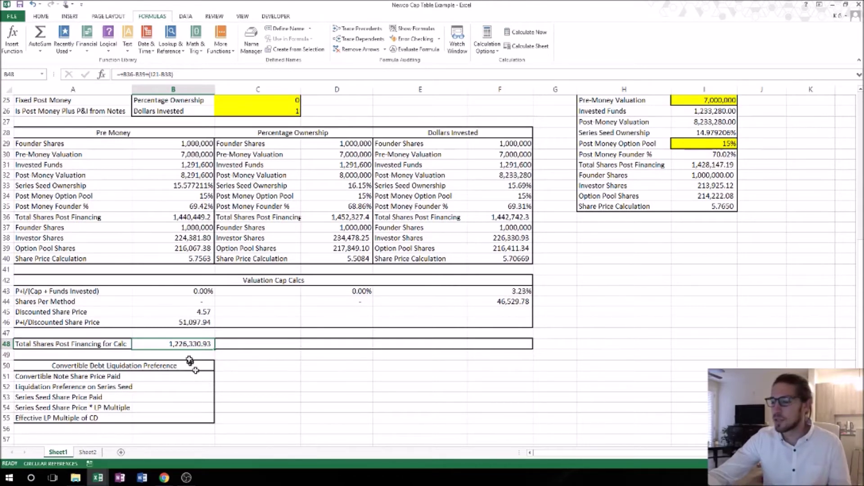
pyautogui.click(160, 75)
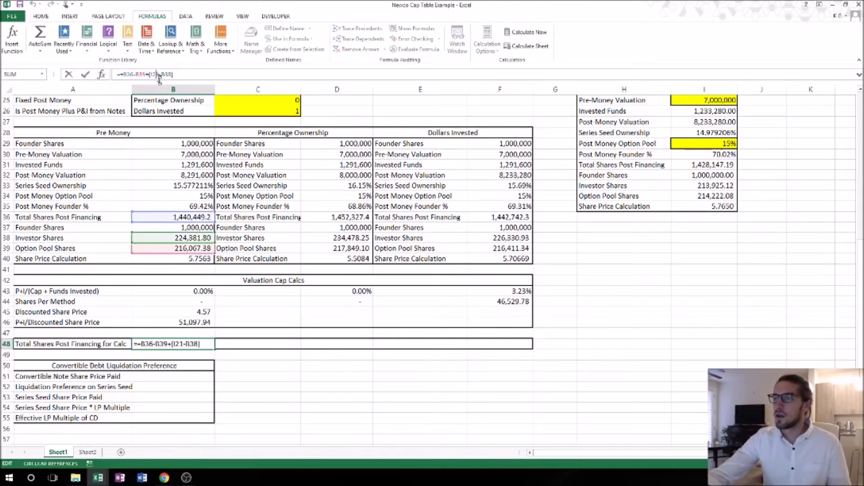
pyautogui.press('F4')
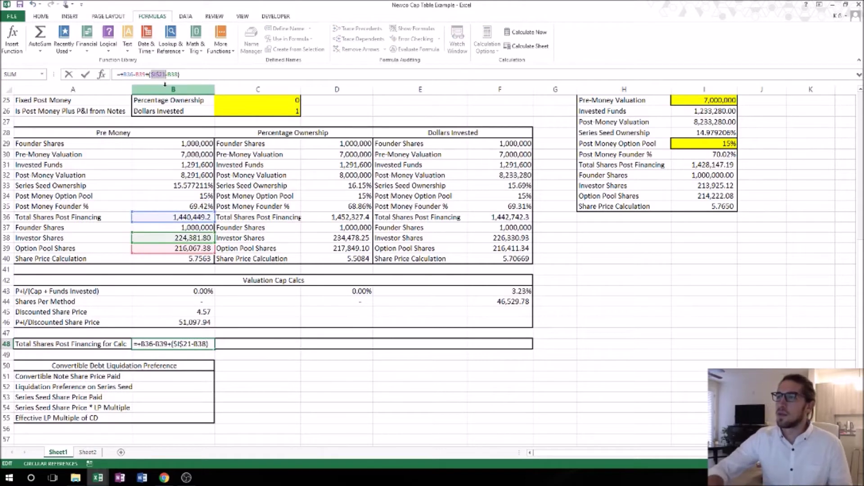
pyautogui.hotkey('ctrl', 'Return')
# Copy the B48 formula into D48 and F48, each showing 1,226,330.93.
pyautogui.hotkey('ctrl', 'c')
pyautogui.press('Right')
pyautogui.press('Right')
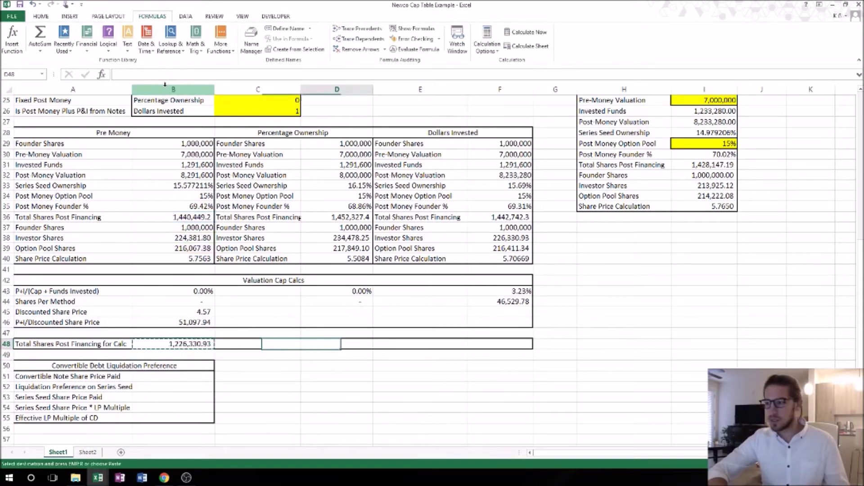
pyautogui.hotkey('ctrl', 'v')
pyautogui.press('Right')
pyautogui.press('Right')
pyautogui.hotkey('ctrl', 'v')
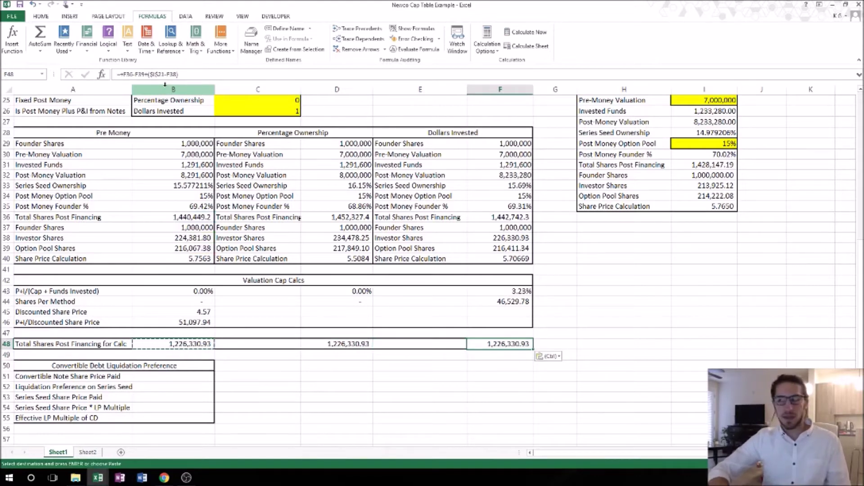
pyautogui.press('Return')
pyautogui.press('Up')
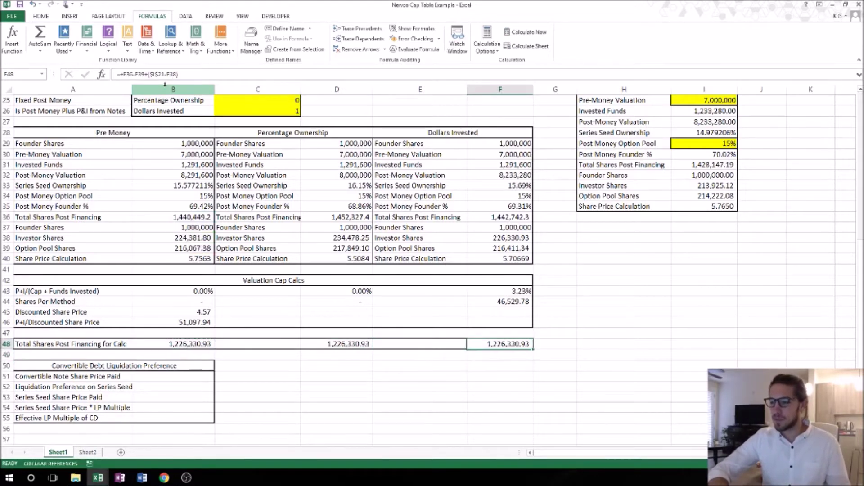
pyautogui.hotkey('shift', 'Left')
pyautogui.hotkey('shift', 'Left')
pyautogui.hotkey('shift', 'Left')
pyautogui.hotkey('shift', 'Left')
pyautogui.hotkey('shift', 'Left')
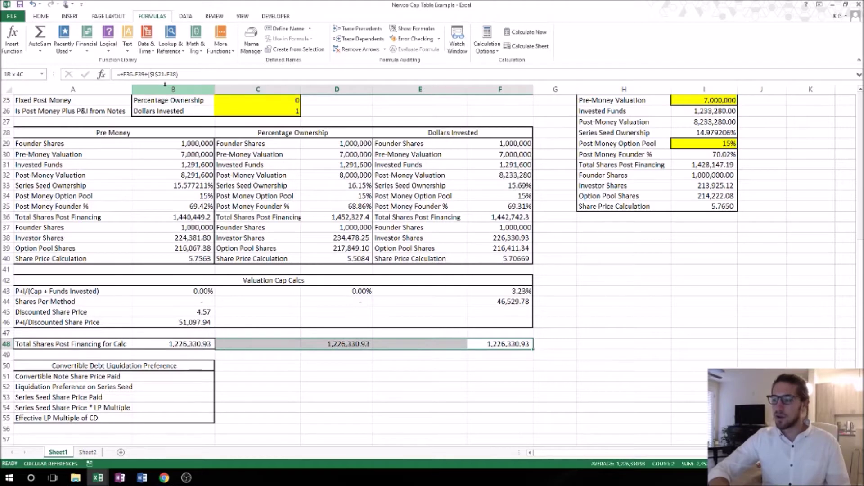
pyautogui.press('alt')
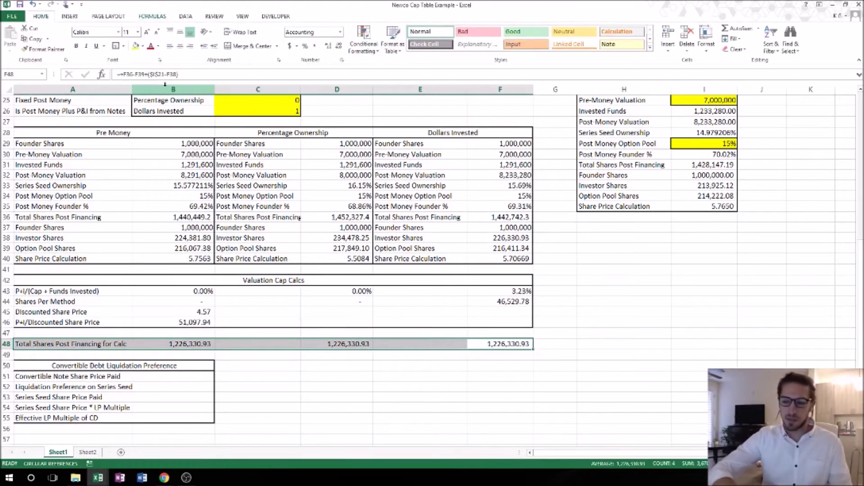
pyautogui.press('Right')
pyautogui.press('Right')
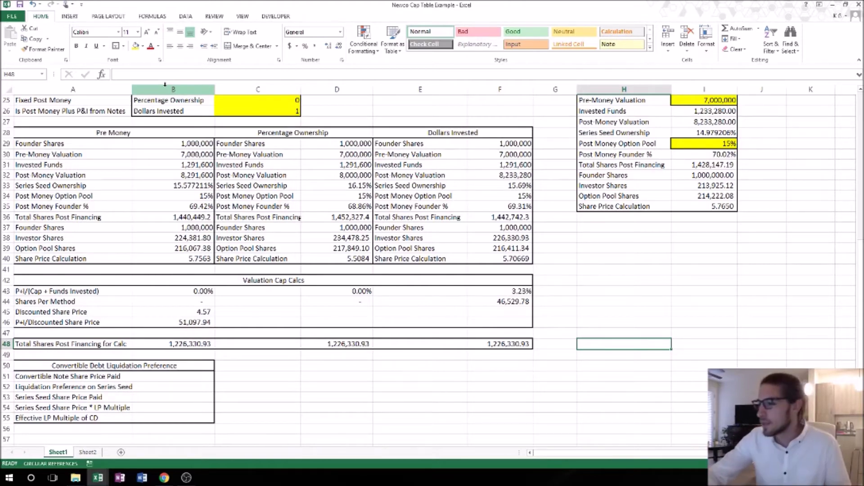
pyautogui.click(313, 354)
pyautogui.scroll(-2, 243, 360)
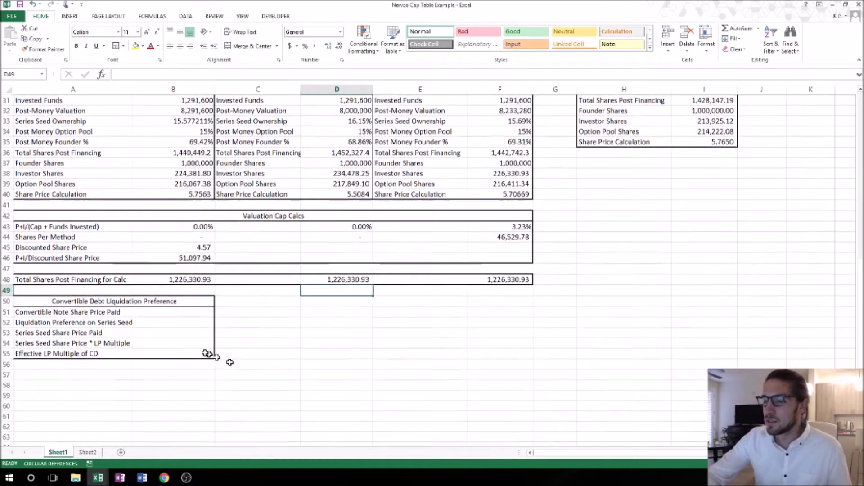
pyautogui.click(173, 312)
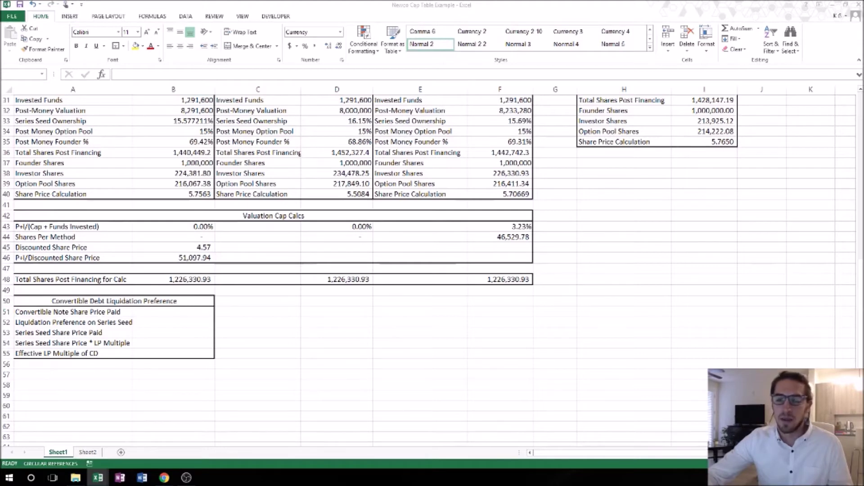
# Enter =H15/I15 in B51, CD Angel's Series Seed cost over shares, giving 5.01356351.
pyautogui.click(172, 310)
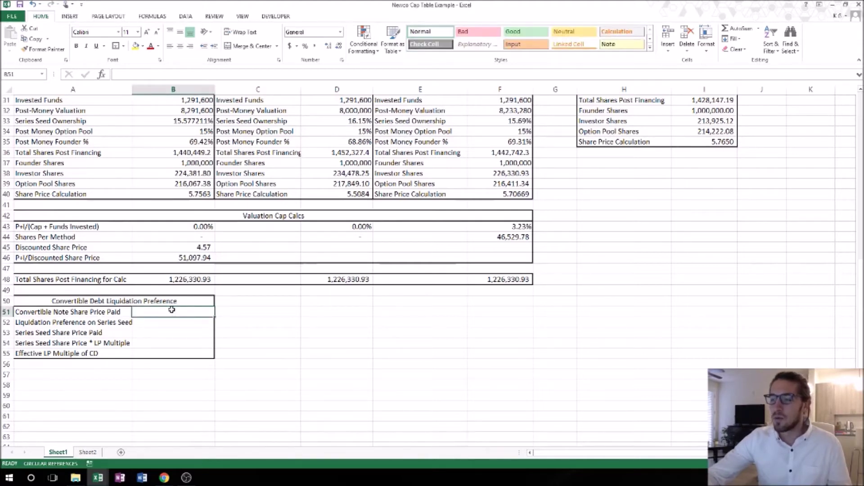
pyautogui.write('+')
pyautogui.scroll(2, 424, 273)
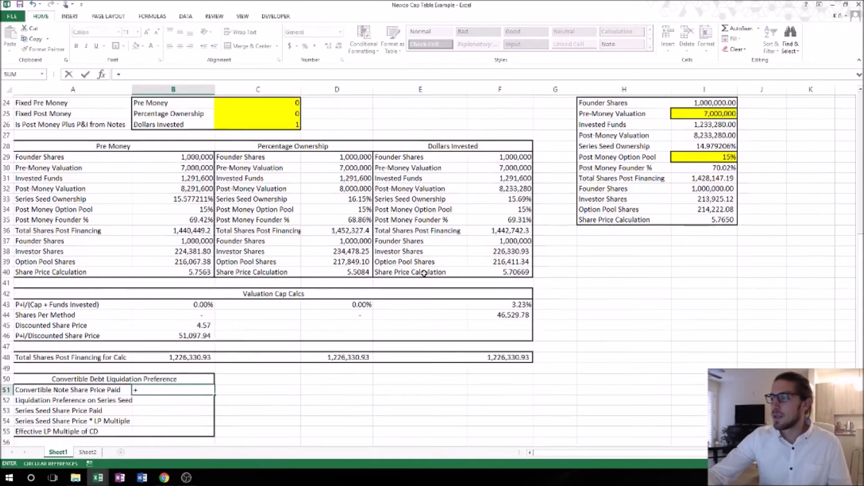
pyautogui.scroll(7, 424, 273)
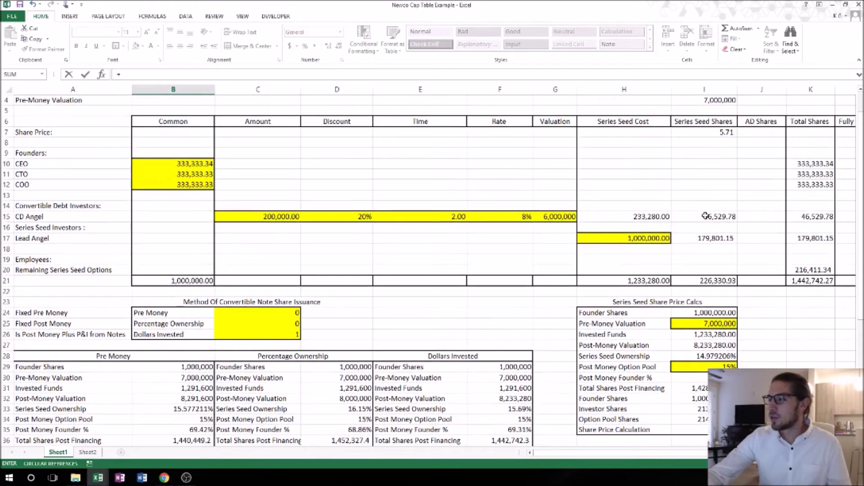
pyautogui.click(659, 217)
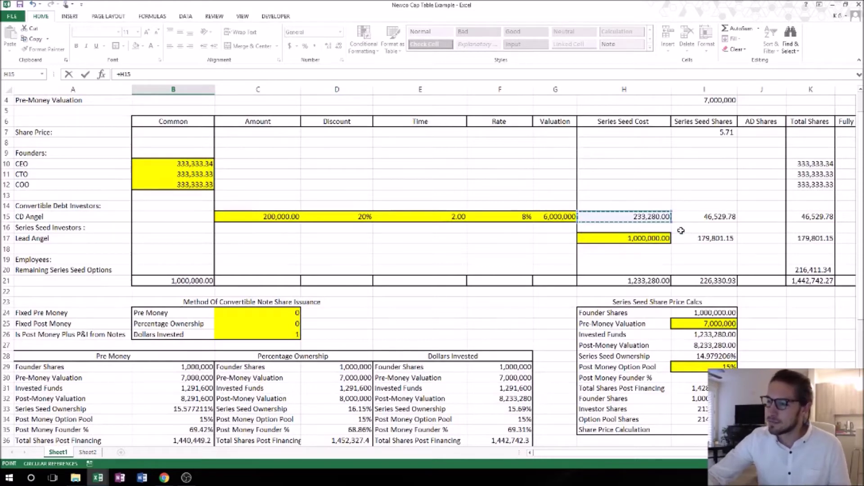
pyautogui.write('/')
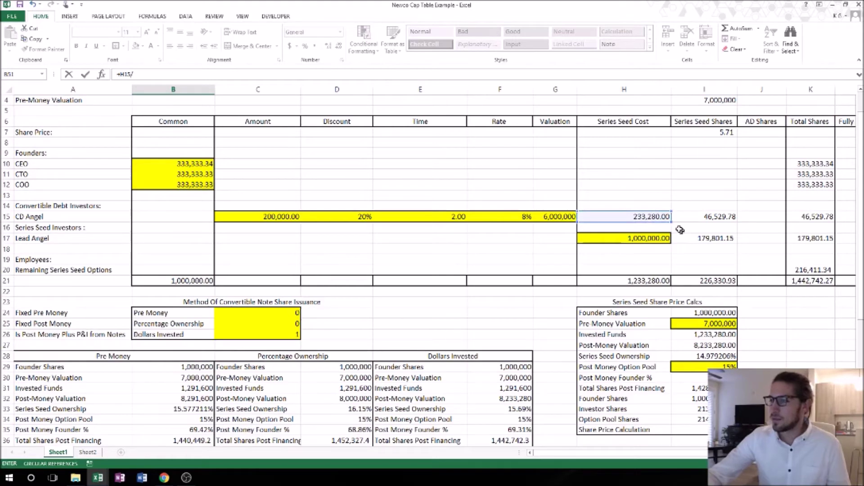
pyautogui.click(691, 215)
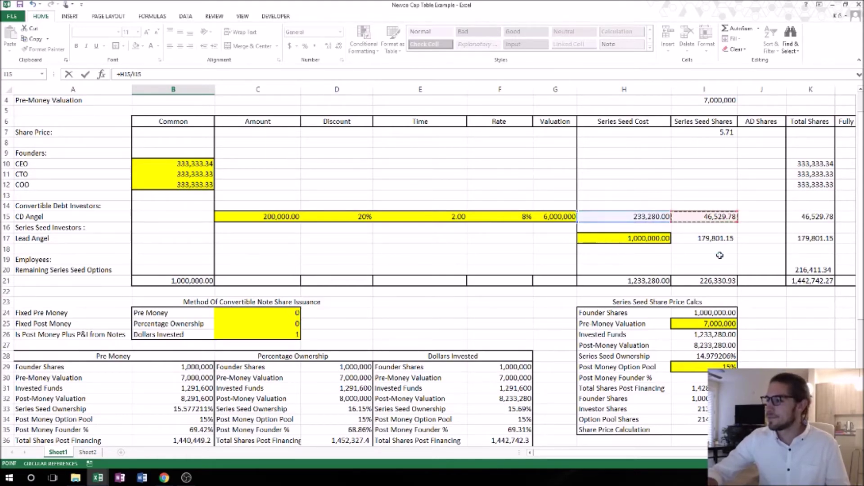
pyautogui.press('Return')
pyautogui.scroll(-2, 295, 216)
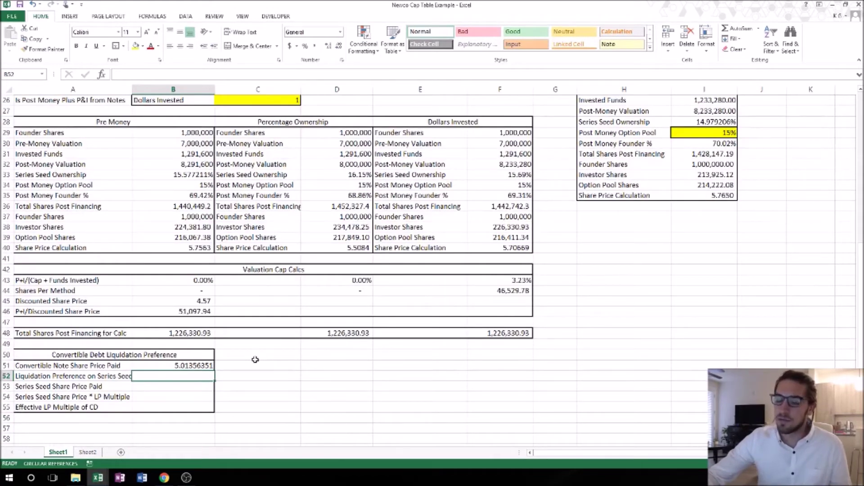
pyautogui.scroll(6, 255, 359)
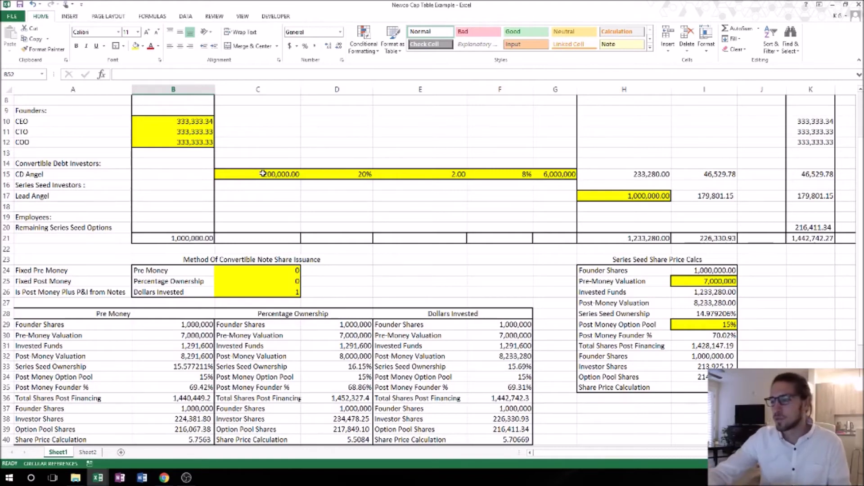
pyautogui.scroll(-8, 263, 174)
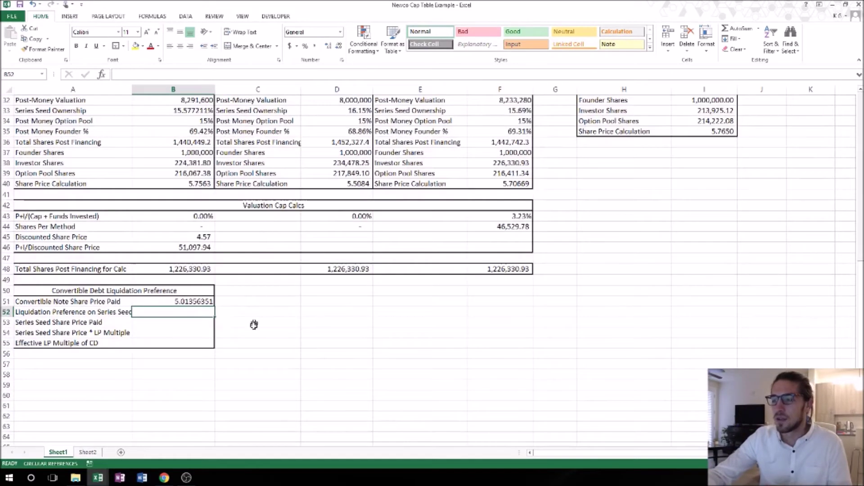
pyautogui.click(252, 322)
pyautogui.click(204, 306)
pyautogui.click(198, 311)
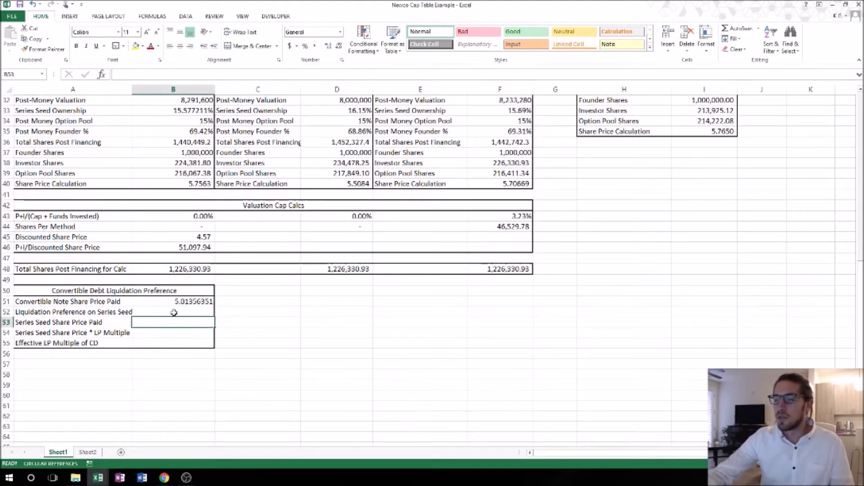
pyautogui.write('+')
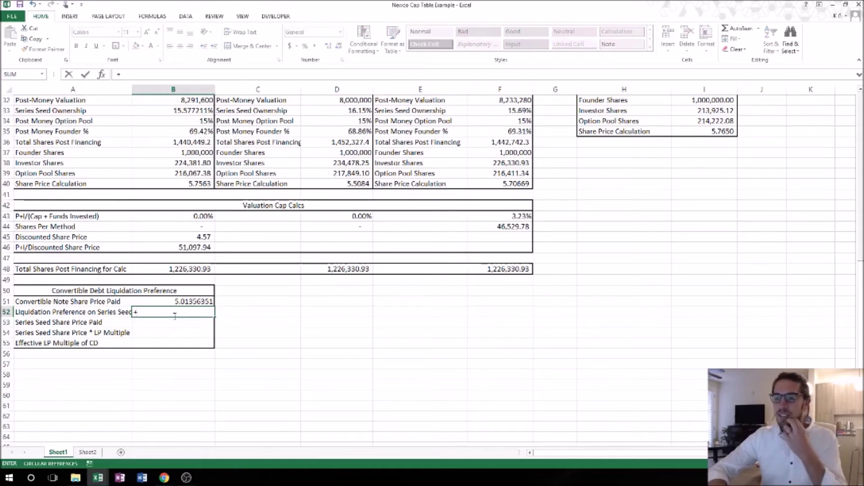
# Link Liquidation Preference on Series Seed in B52 to cell I37.
pyautogui.scroll(3, 527, 325)
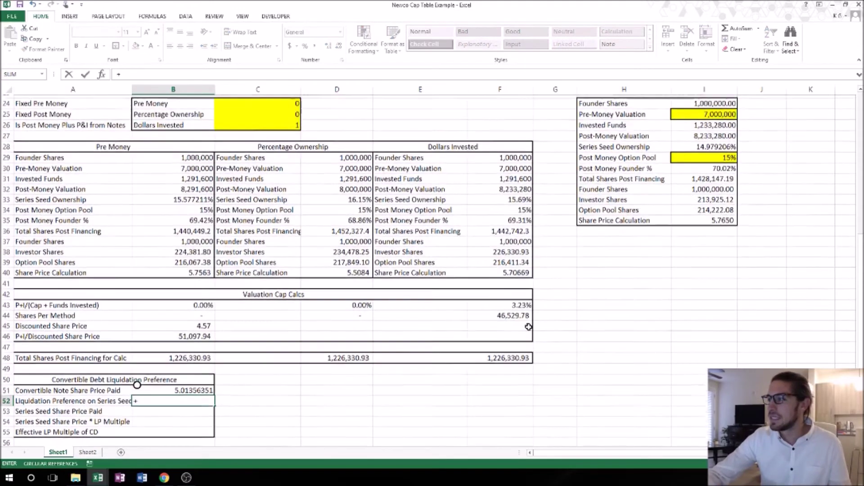
pyautogui.scroll(1, 531, 330)
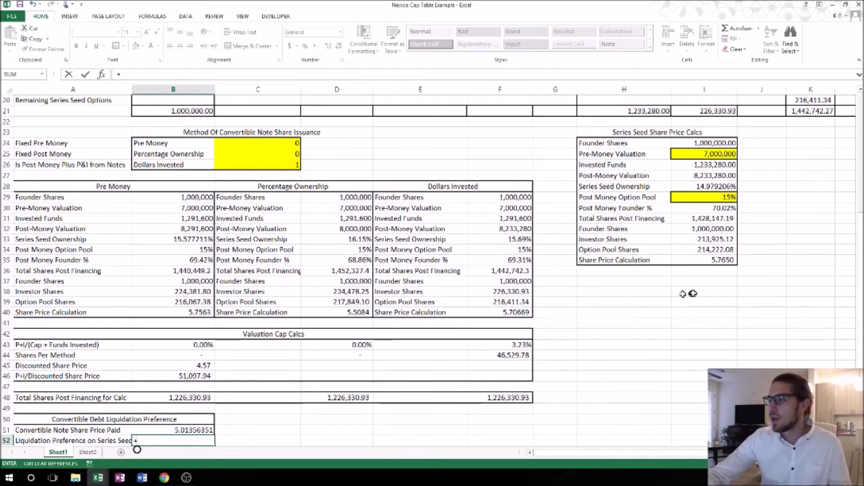
pyautogui.click(702, 282)
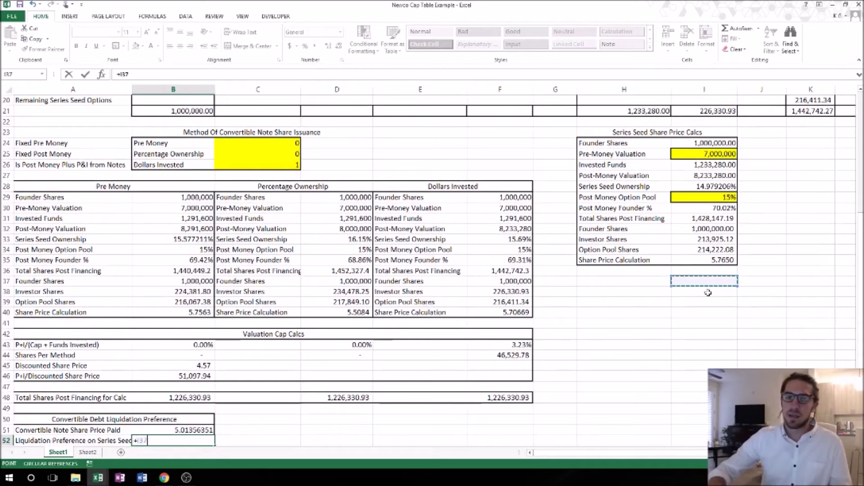
pyautogui.press('Return')
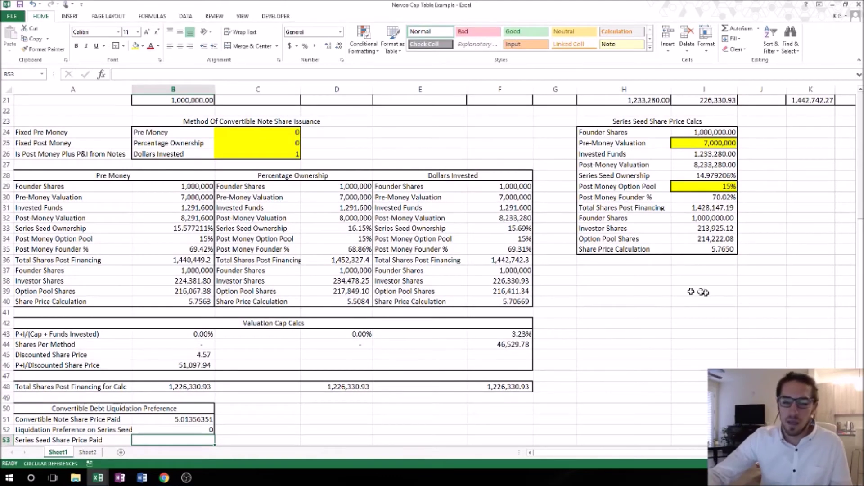
# Label H37 'Liquidation Preference' and enter 1 in I37.
pyautogui.click(619, 270)
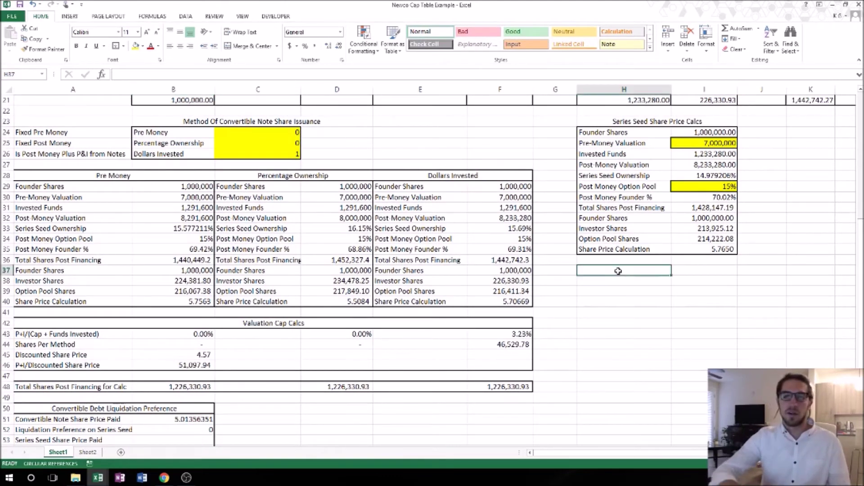
pyautogui.write('Liquidation')
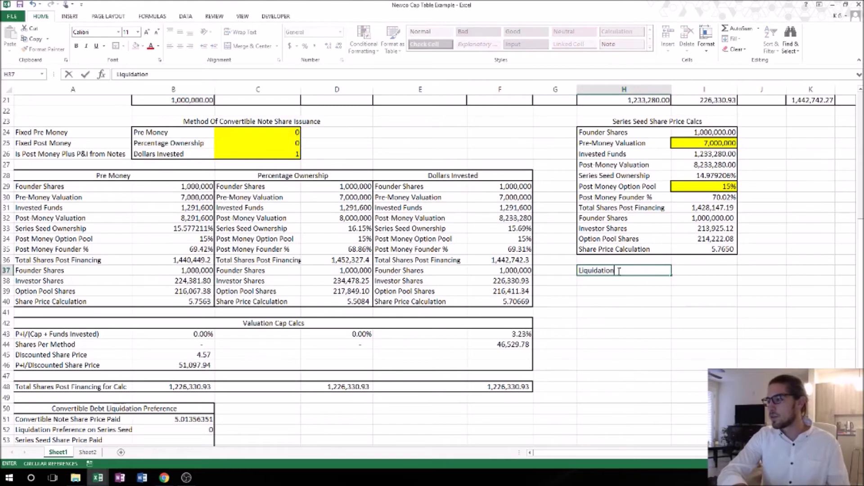
pyautogui.write(' Proference')
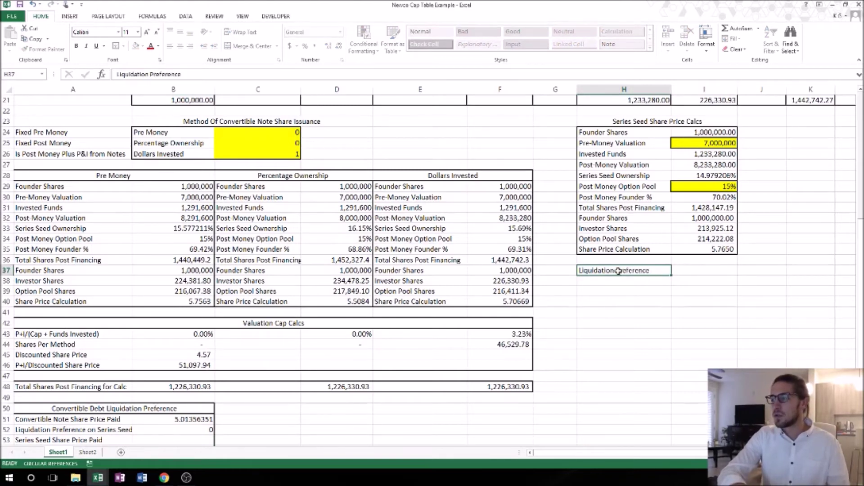
pyautogui.press('Return')
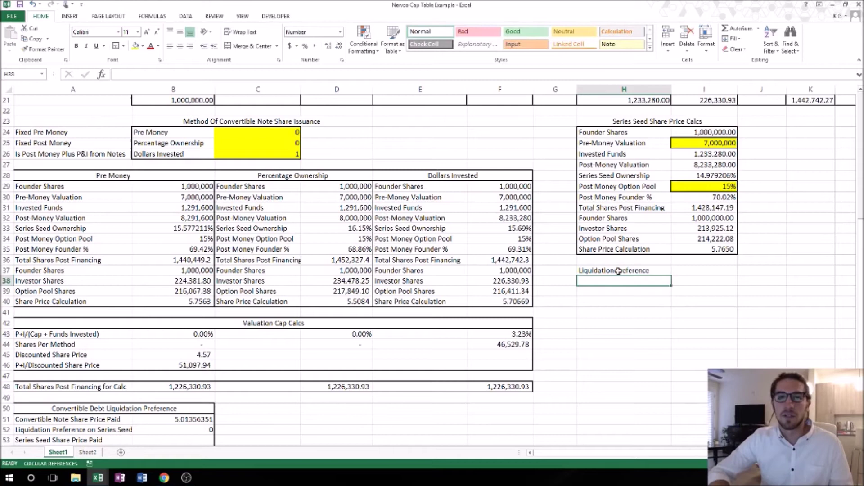
pyautogui.press('Up')
pyautogui.press('Right')
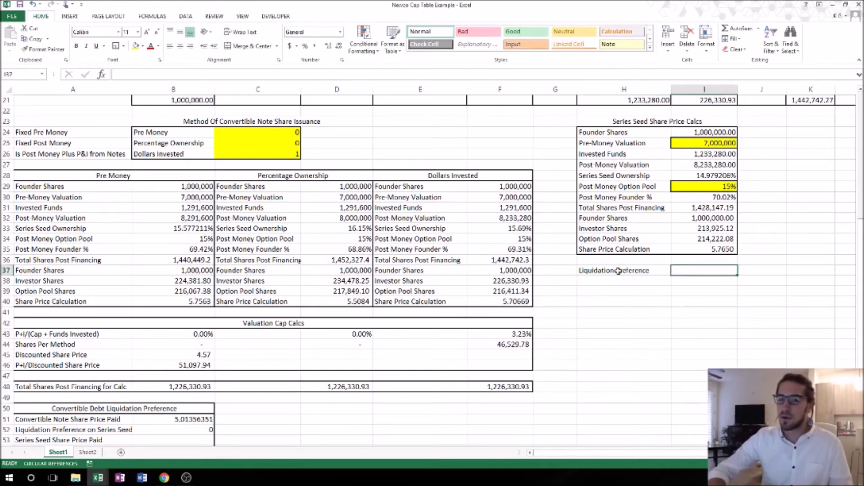
pyautogui.write('1')
pyautogui.press('Return')
pyautogui.press('Left')
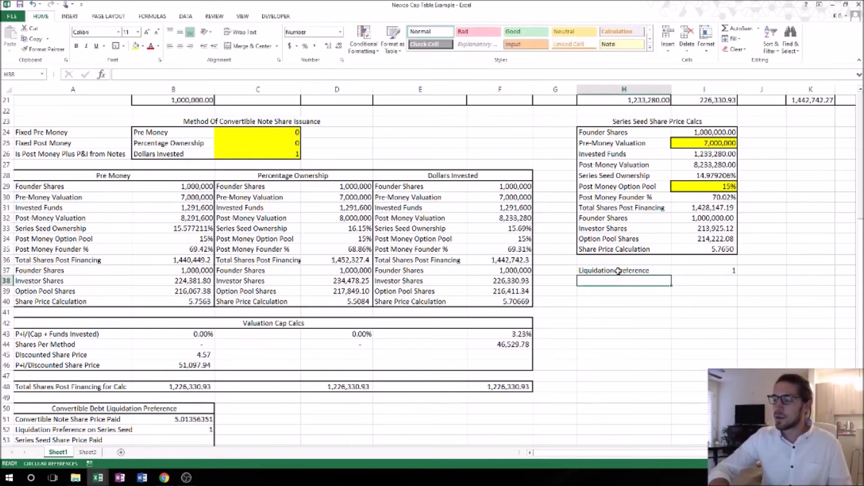
# Add Participating and Participation Cap labels in H38:H39 with 0 values in I38:I39.
pyautogui.write('Partic')
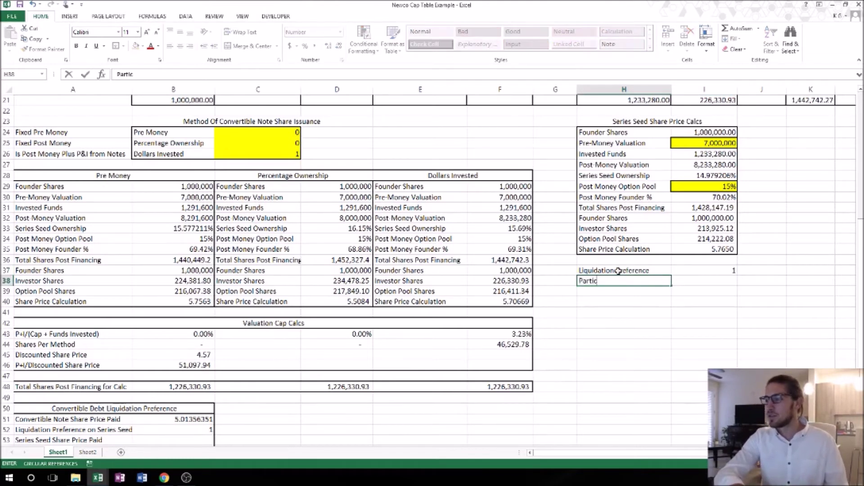
pyautogui.write('ipating')
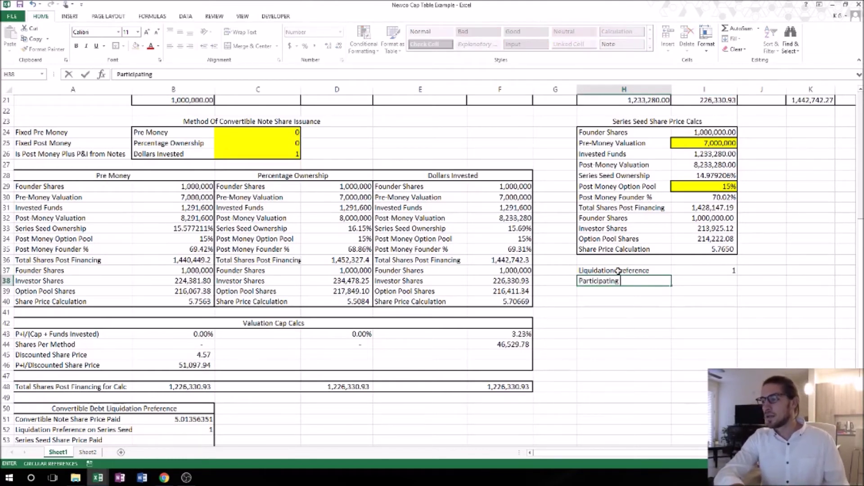
pyautogui.press('Return')
pyautogui.write('Par')
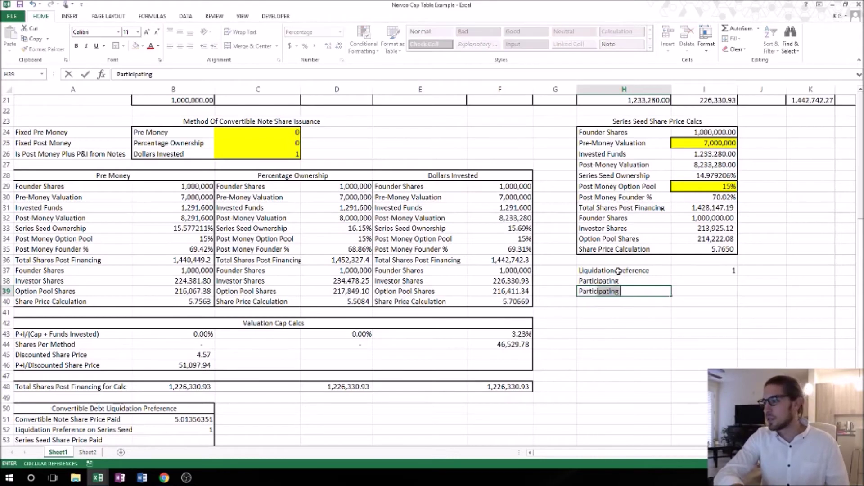
pyautogui.write('ticipation Co')
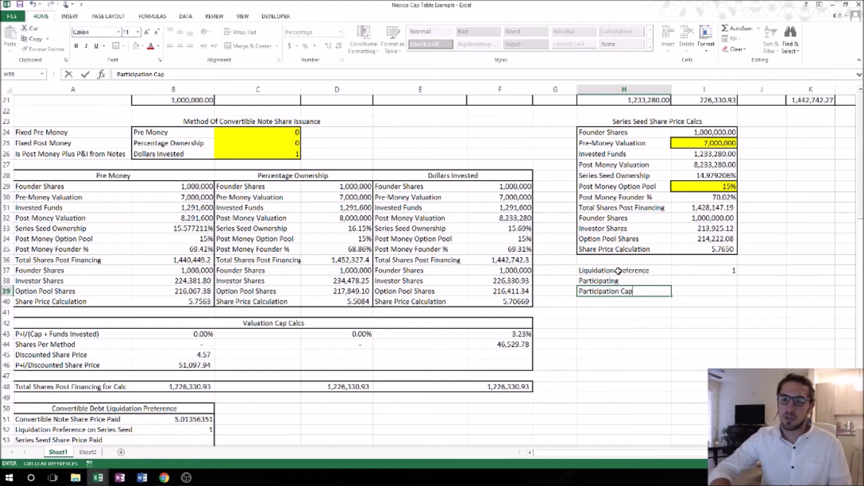
pyautogui.press('Tab')
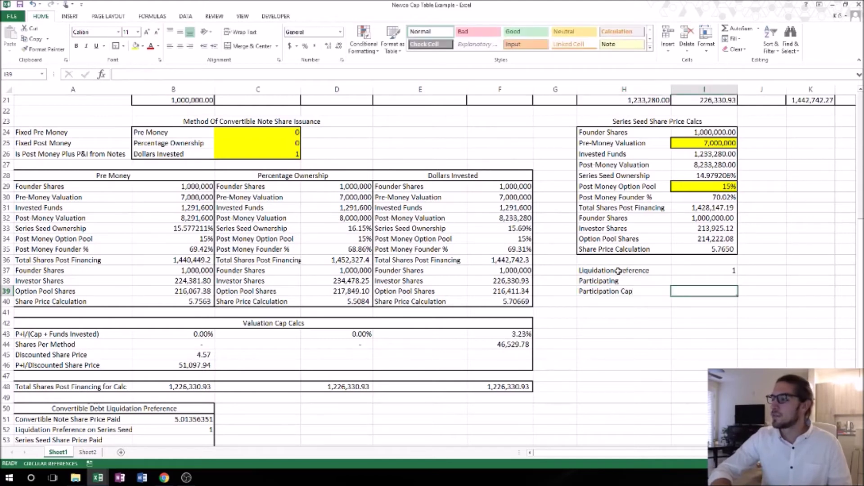
pyautogui.write('0')
pyautogui.press('Up')
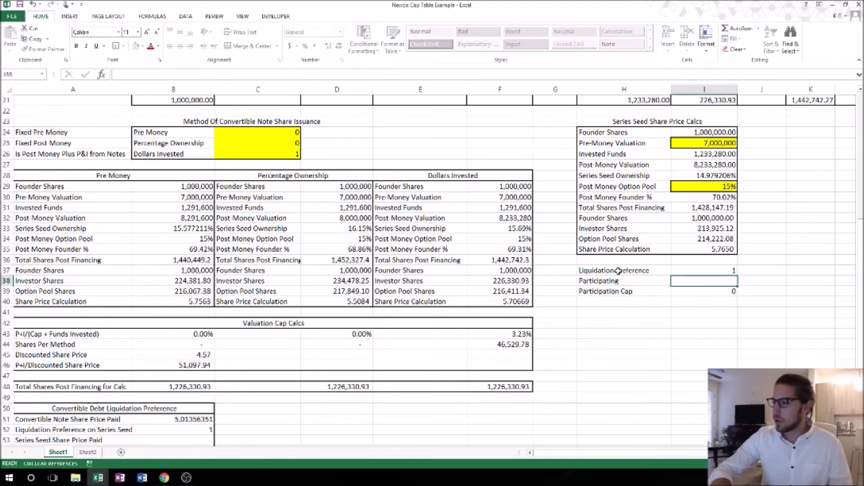
pyautogui.write('0')
pyautogui.press('Up')
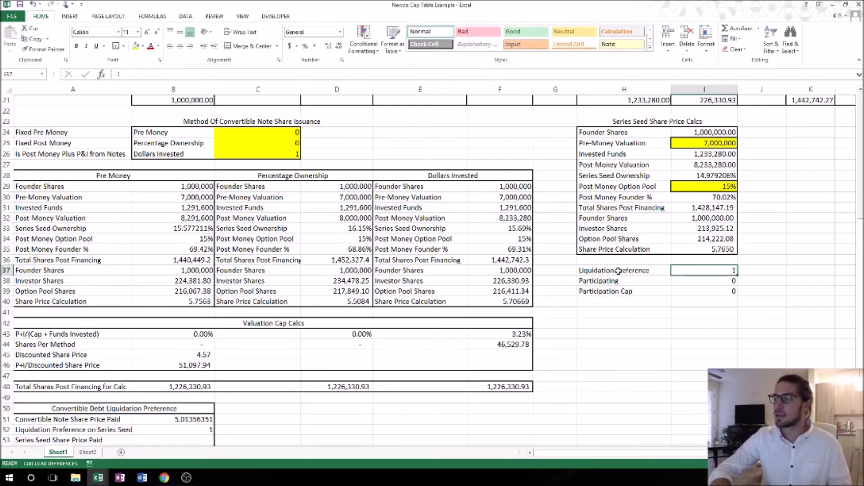
# Fill the input cells I37:I39 yellow.
pyautogui.hotkey('shift', 'Down')
pyautogui.hotkey('shift', 'Down')
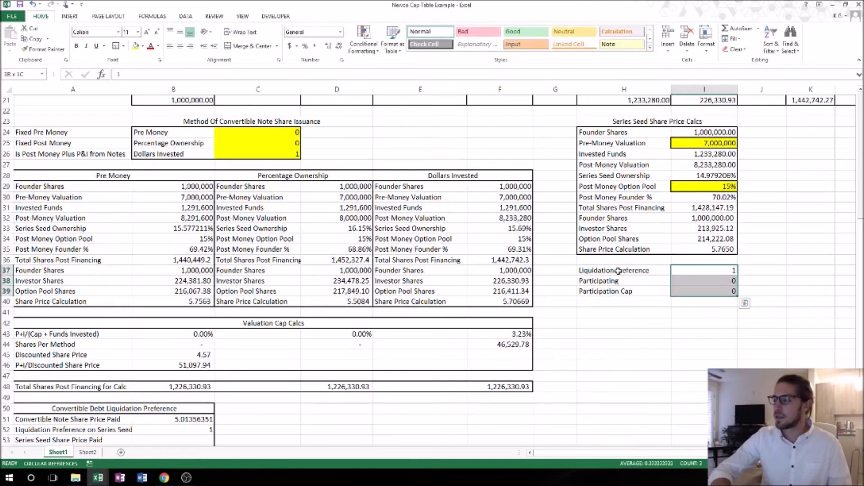
pyautogui.click(135, 47)
pyautogui.hotkey('shift', 'Left')
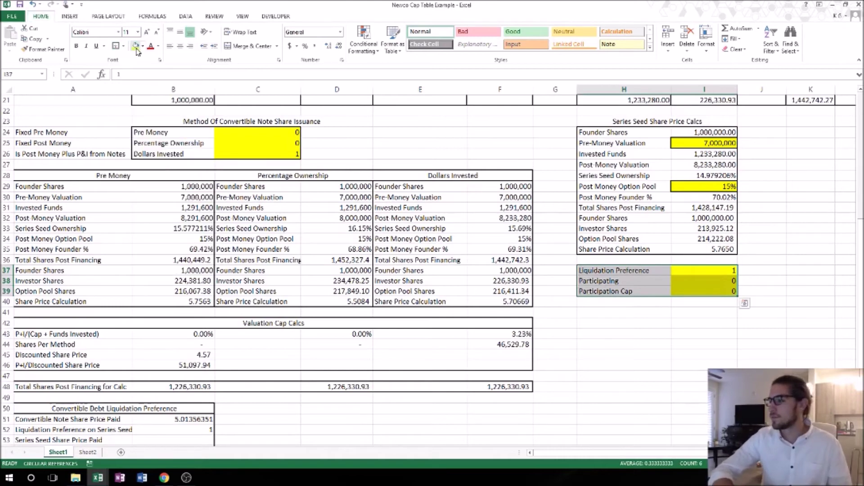
pyautogui.press('Left')
pyautogui.press('Down')
pyautogui.press('Down')
pyautogui.press('Down')
pyautogui.press('Down')
pyautogui.press('Down')
pyautogui.press('Down')
pyautogui.press('Down')
pyautogui.press('Down')
pyautogui.press('Down')
pyautogui.press('Down')
pyautogui.press('Down')
pyautogui.press('Down')
pyautogui.press('Down')
pyautogui.press('Down')
pyautogui.press('Down')
pyautogui.press('Down')
pyautogui.press('Down')
# Link B53 to the Series Seed share price in I7, showing 5.71.
pyautogui.press('Left')
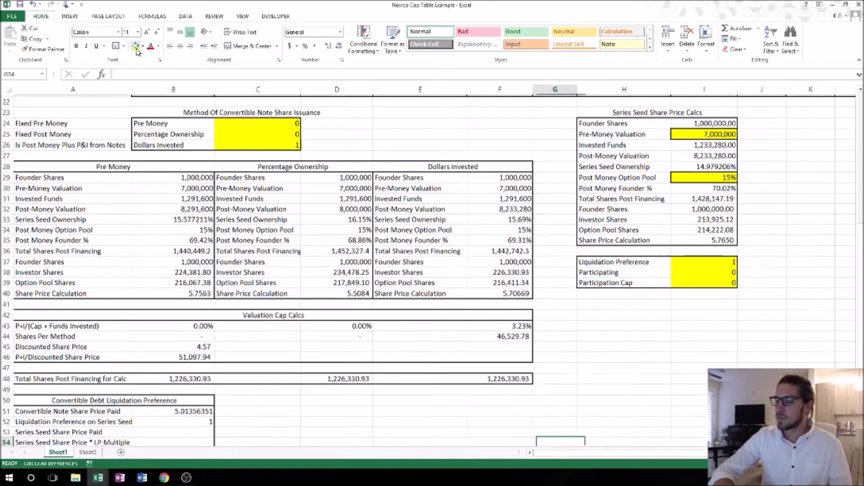
pyautogui.press('Left')
pyautogui.press('Left')
pyautogui.press('Left')
pyautogui.press('Left')
pyautogui.press('Left')
pyautogui.press('Left')
pyautogui.press('Down')
pyautogui.press('Down')
pyautogui.press('Down')
pyautogui.press('Down')
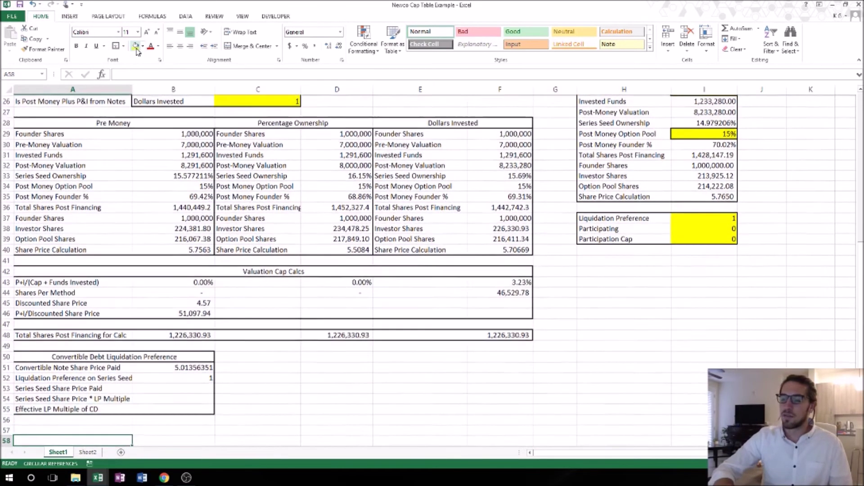
pyautogui.press('Down')
pyautogui.press('Down')
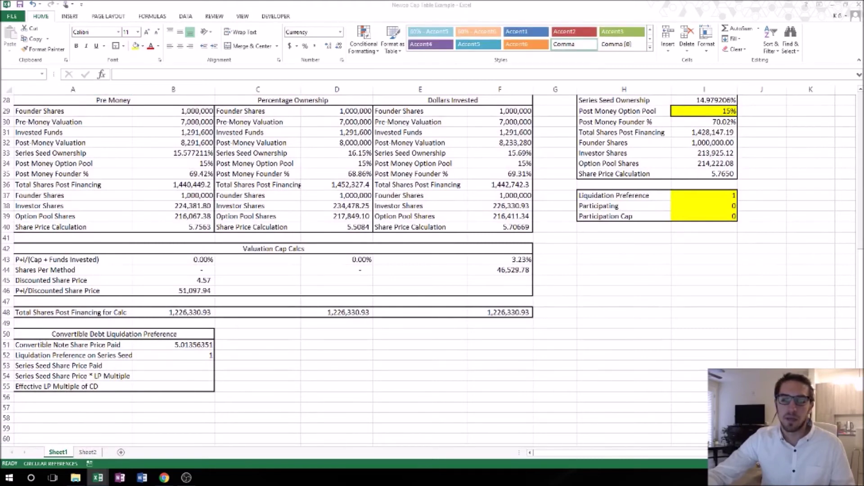
pyautogui.click(195, 366)
pyautogui.write('+')
pyautogui.press('Right')
pyautogui.press('Right')
pyautogui.press('Right')
pyautogui.press('Right')
pyautogui.press('Right')
pyautogui.press('Right')
pyautogui.press('Up')
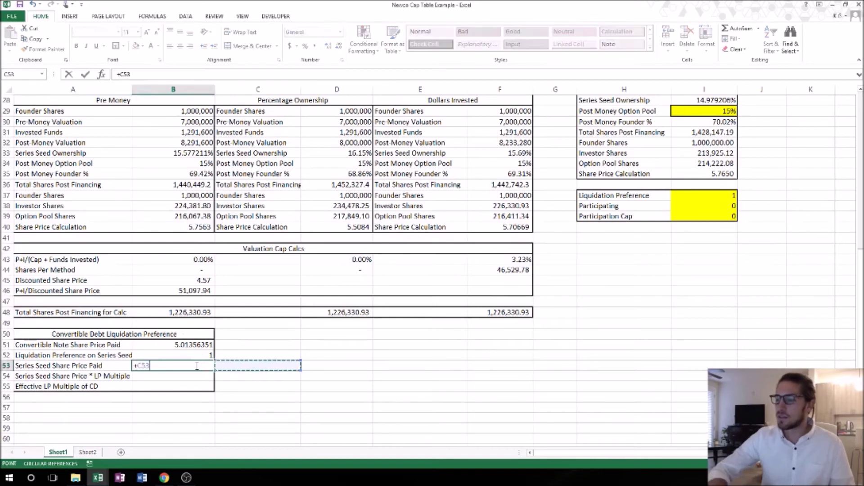
pyautogui.press('Up')
pyautogui.press('Up')
pyautogui.press('Up')
pyautogui.press('Up')
pyautogui.press('Up')
pyautogui.press('Up')
pyautogui.press('Up')
pyautogui.press('Up')
pyautogui.press('Up')
pyautogui.press('Up')
pyautogui.press('Up')
pyautogui.press('Up')
pyautogui.press('Up')
pyautogui.press('Up')
pyautogui.press('Up')
pyautogui.press('Up')
pyautogui.press('Up')
pyautogui.press('Up')
pyautogui.press('Up')
pyautogui.press('Up')
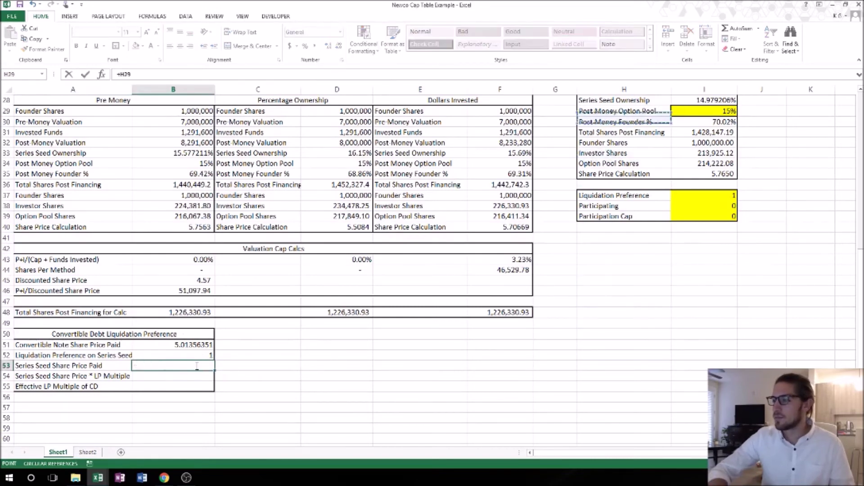
pyautogui.press('Up')
pyautogui.press('Up')
pyautogui.press('Up')
pyautogui.press('Up')
pyautogui.press('Up')
pyautogui.press('Up')
pyautogui.press('Up')
pyautogui.press('Up')
pyautogui.press('Up')
pyautogui.press('Up')
pyautogui.press('Up')
pyautogui.press('Up')
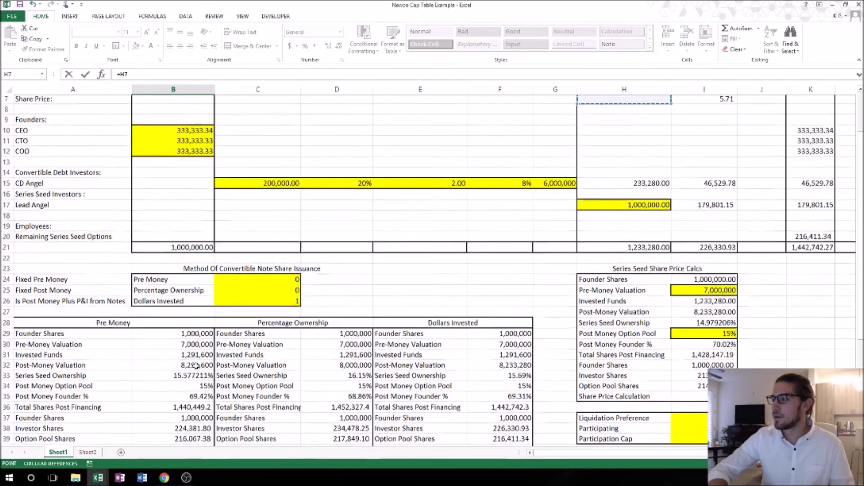
pyautogui.press('Right')
pyautogui.press('Down')
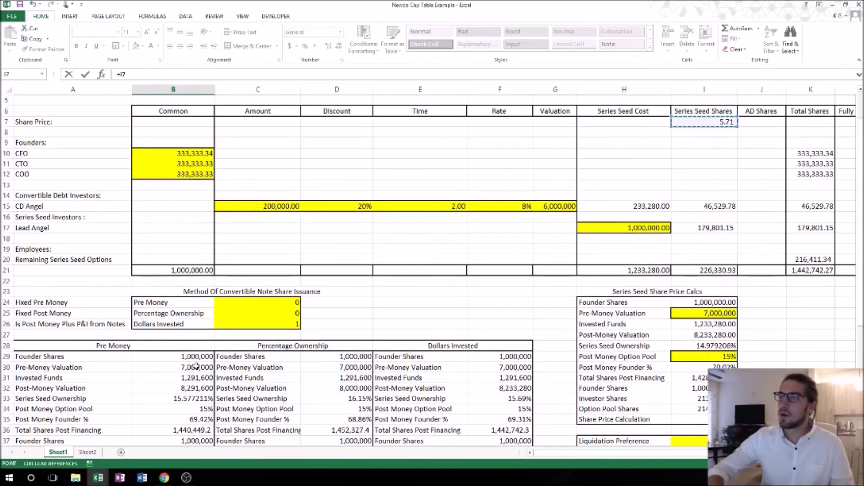
pyautogui.press('Return')
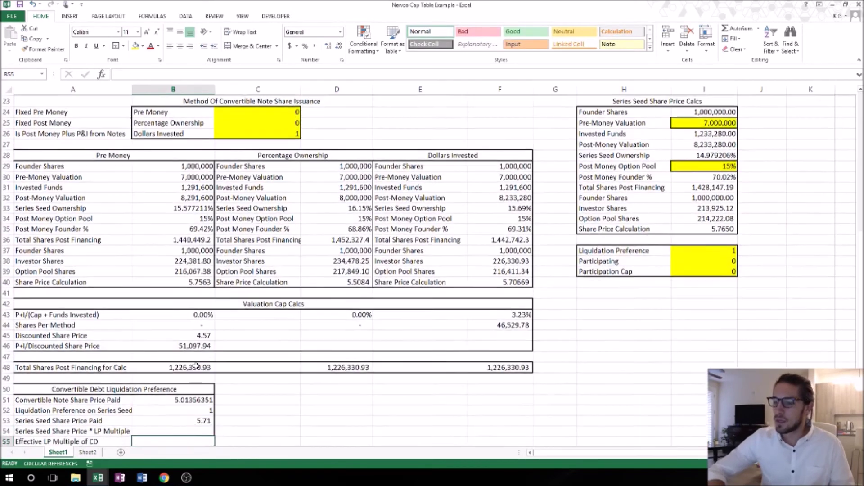
pyautogui.press('Return')
pyautogui.press('Up')
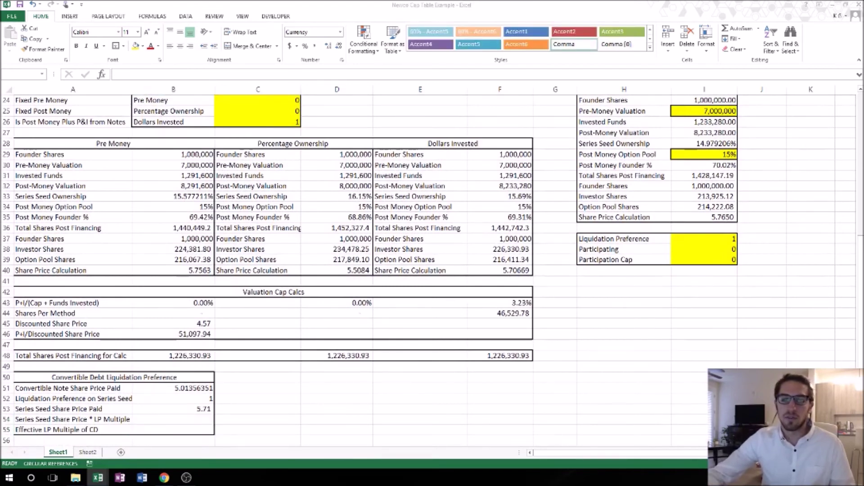
pyautogui.click(190, 421)
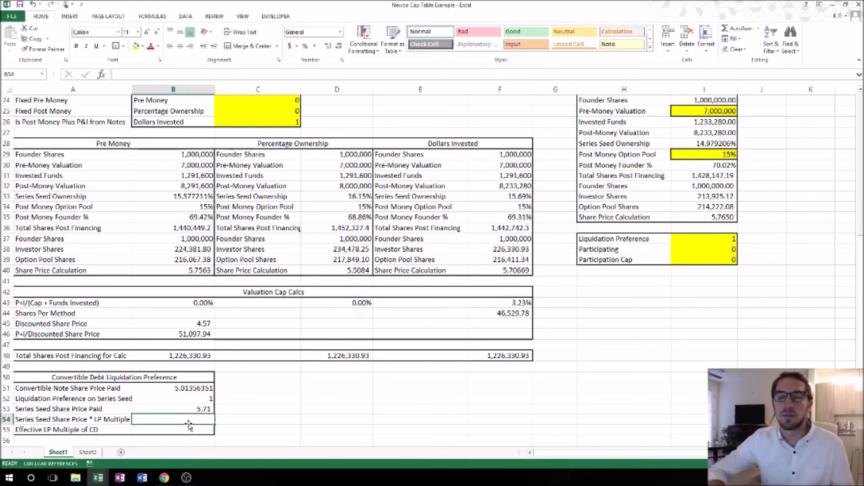
# Enter =B53*B52 in B54 and display it as 5.71 with two decimals.
pyautogui.write('+B53*')
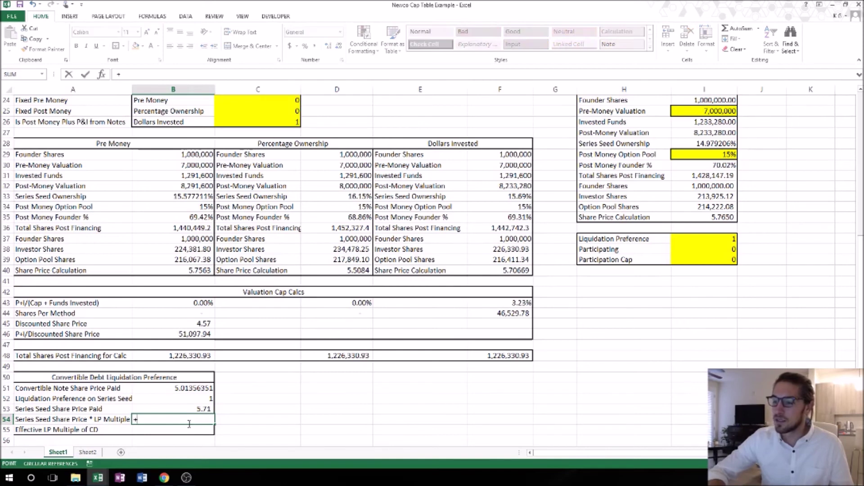
pyautogui.press('Up')
pyautogui.press('Up')
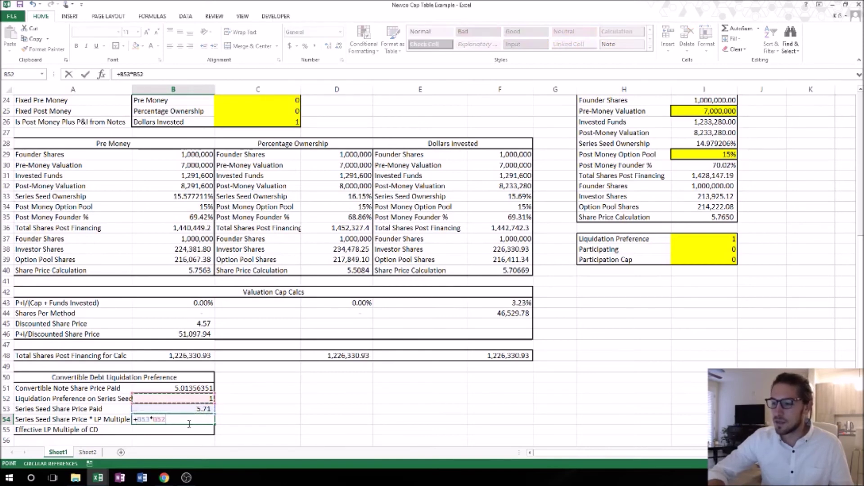
pyautogui.press('Return')
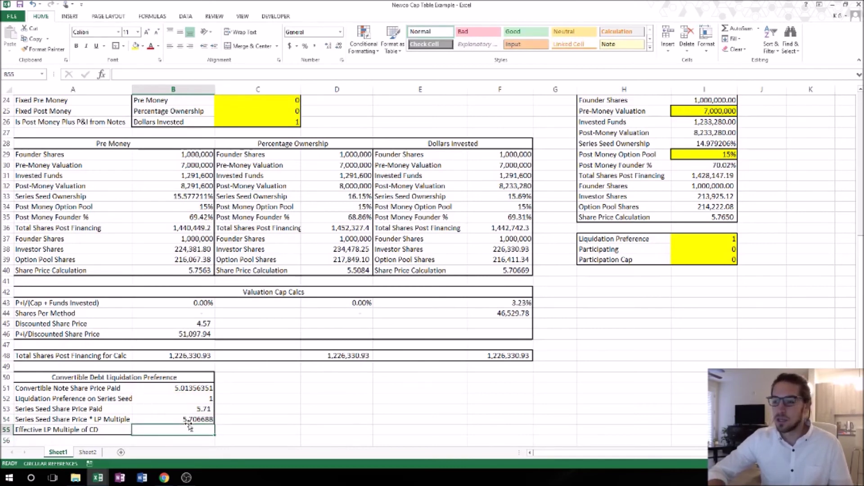
pyautogui.click(199, 419)
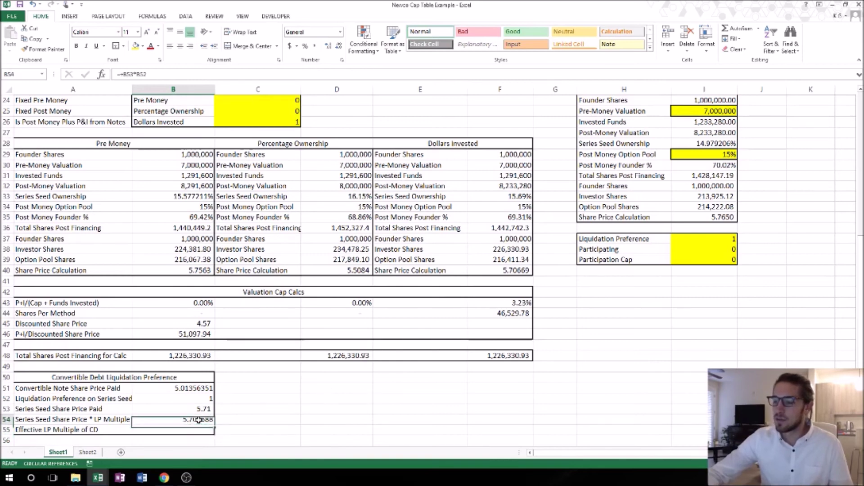
pyautogui.click(338, 46)
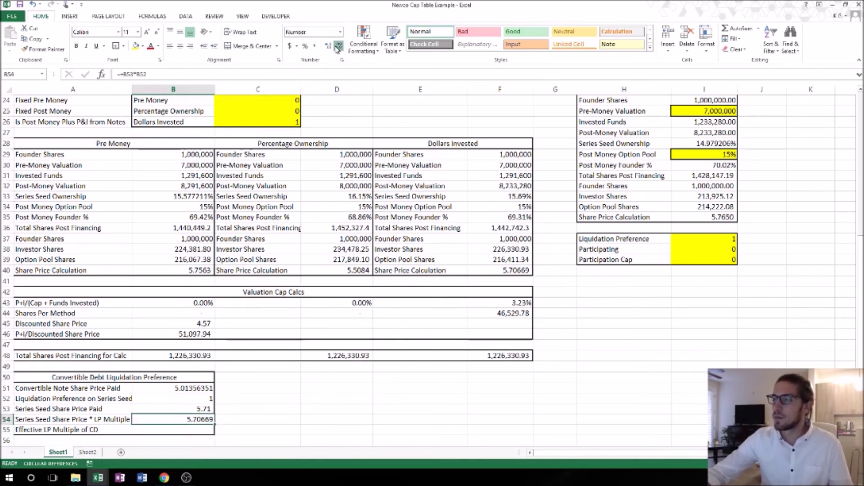
pyautogui.click(338, 46)
pyautogui.click(338, 46)
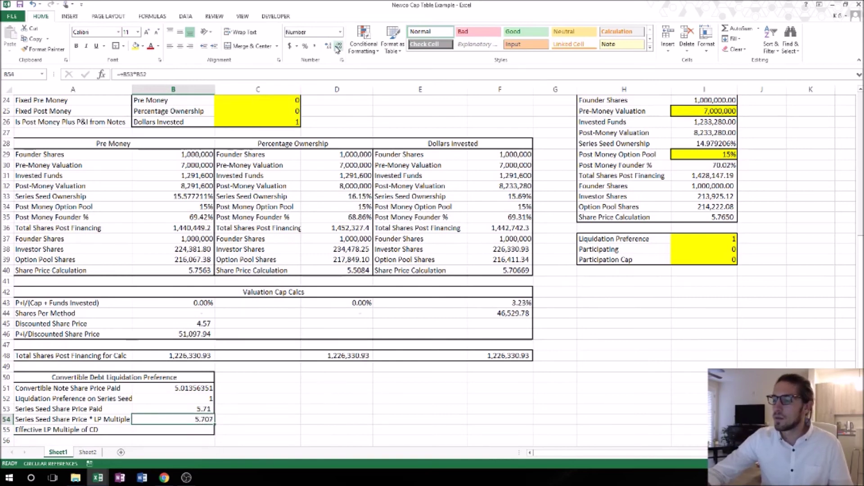
# Enter =B54/B51 in B55 for the Effective LP Multiple, rounded to 1.14.
pyautogui.click(174, 429)
pyautogui.write('+')
pyautogui.press('Up')
pyautogui.write('/')
pyautogui.press('Up')
pyautogui.press('Up')
pyautogui.press('Up')
pyautogui.press('Up')
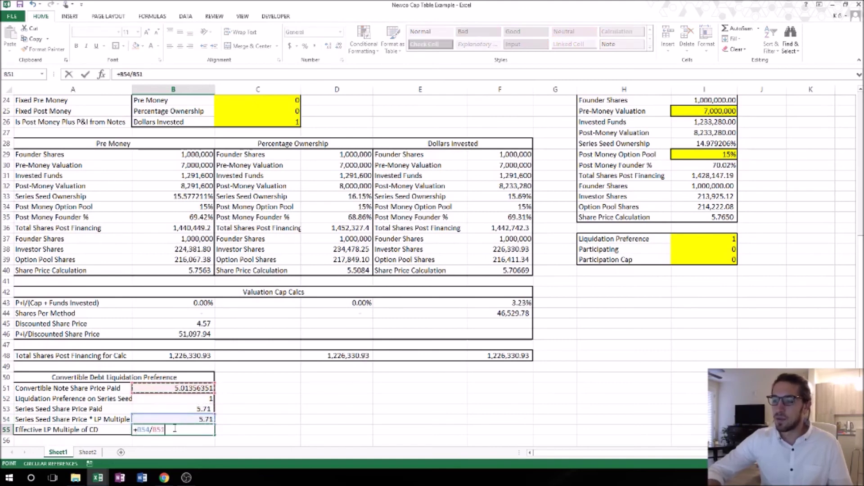
pyautogui.press('Return')
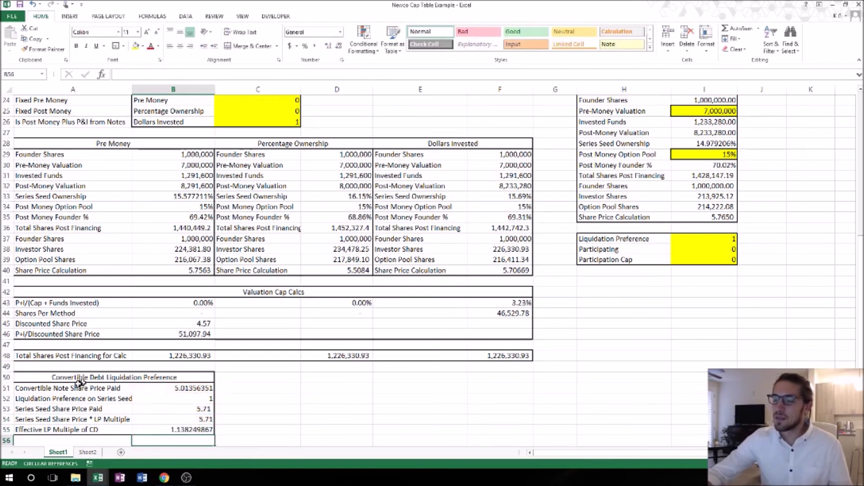
pyautogui.click(69, 387)
pyautogui.click(181, 434)
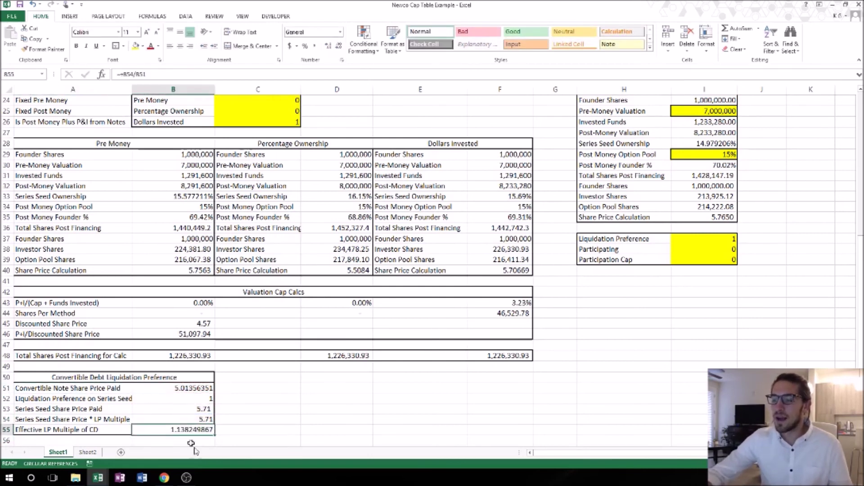
pyautogui.click(340, 46)
pyautogui.click(340, 47)
pyautogui.click(340, 47)
pyautogui.click(340, 46)
pyautogui.click(340, 47)
pyautogui.click(340, 46)
pyautogui.click(340, 46)
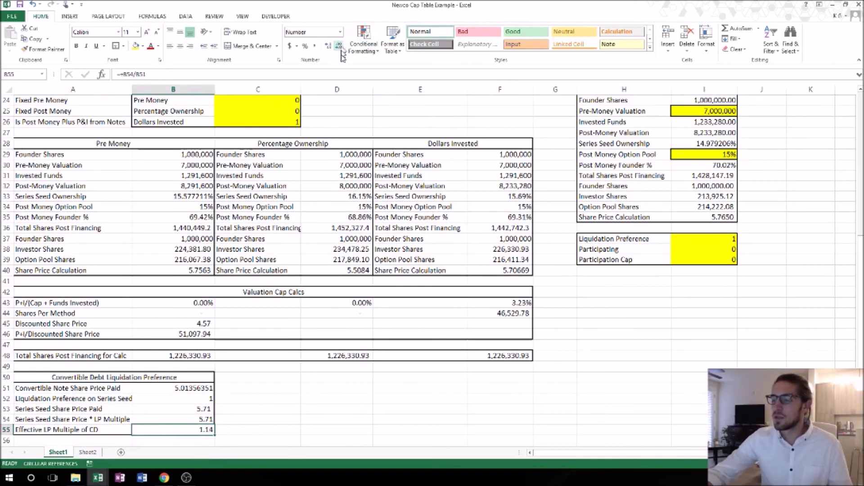
# Show Convertible Note Share Price Paid in B51 with two decimals as 5.01.
pyautogui.click(199, 389)
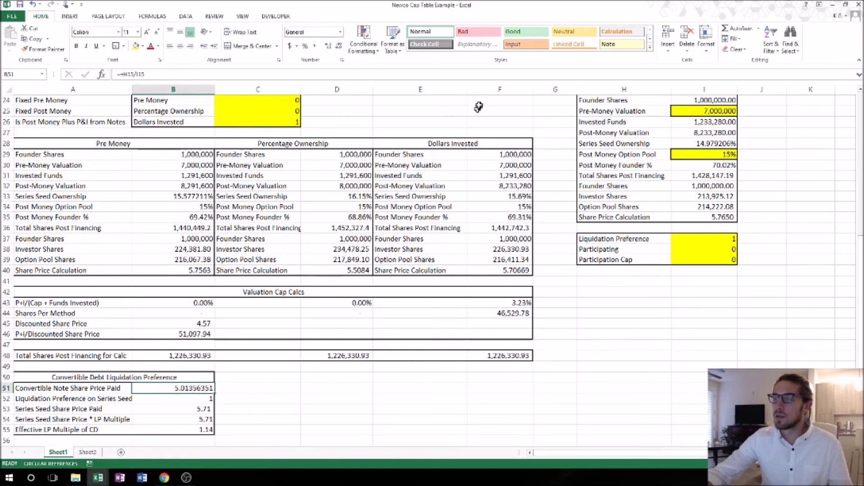
pyautogui.click(339, 46)
pyautogui.click(338, 46)
pyautogui.click(339, 46)
pyautogui.click(338, 46)
pyautogui.click(339, 46)
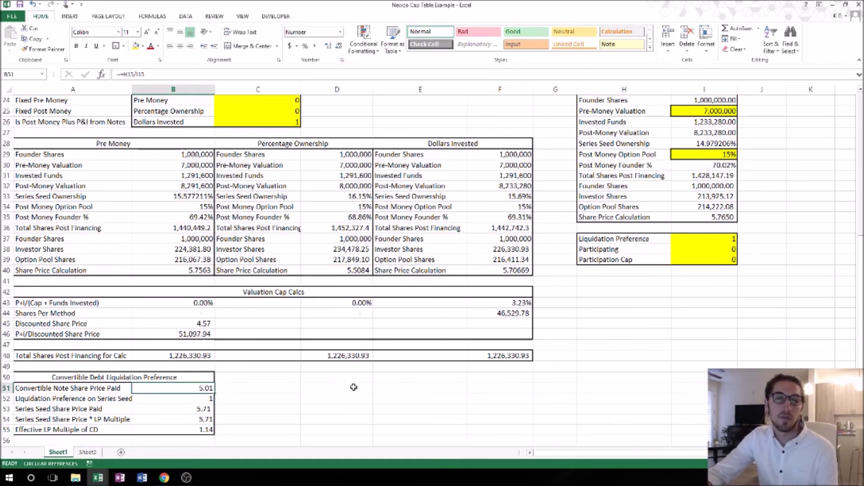
# Test a Liquidation Preference of 2 in I37 (effective multiple 2.28), then retype 1.
pyautogui.click(719, 242)
pyautogui.write('2')
pyautogui.press('Return')
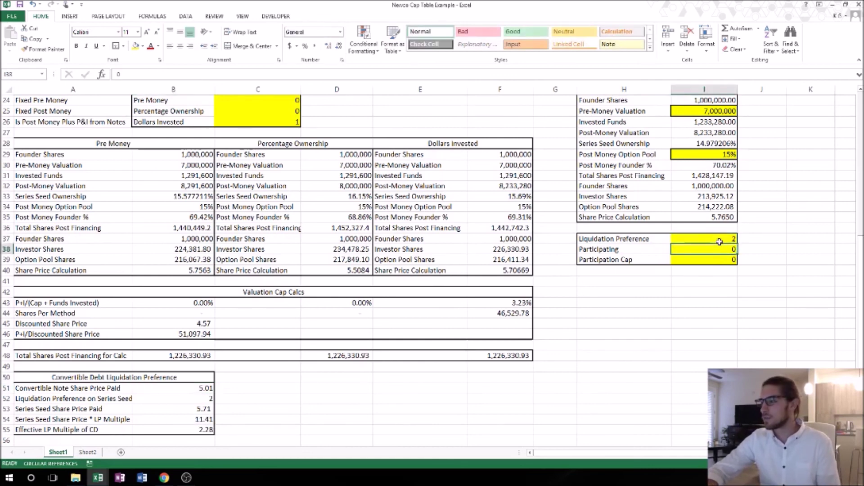
pyautogui.click(719, 241)
pyautogui.write('1')
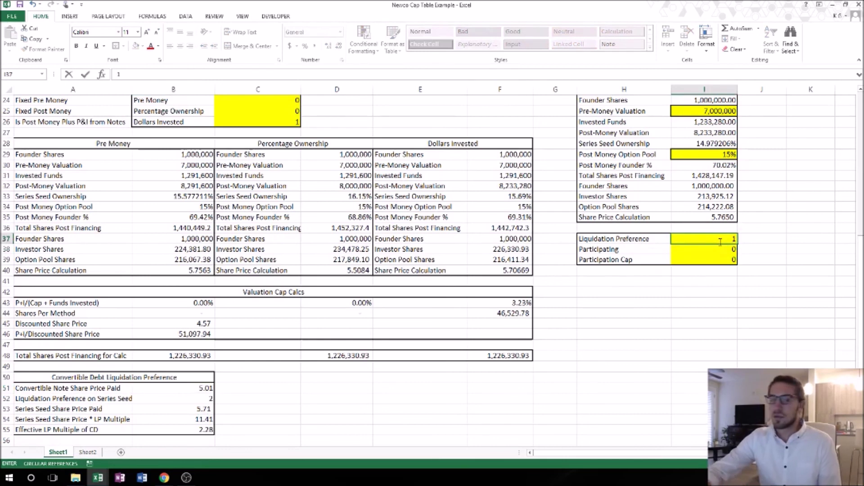